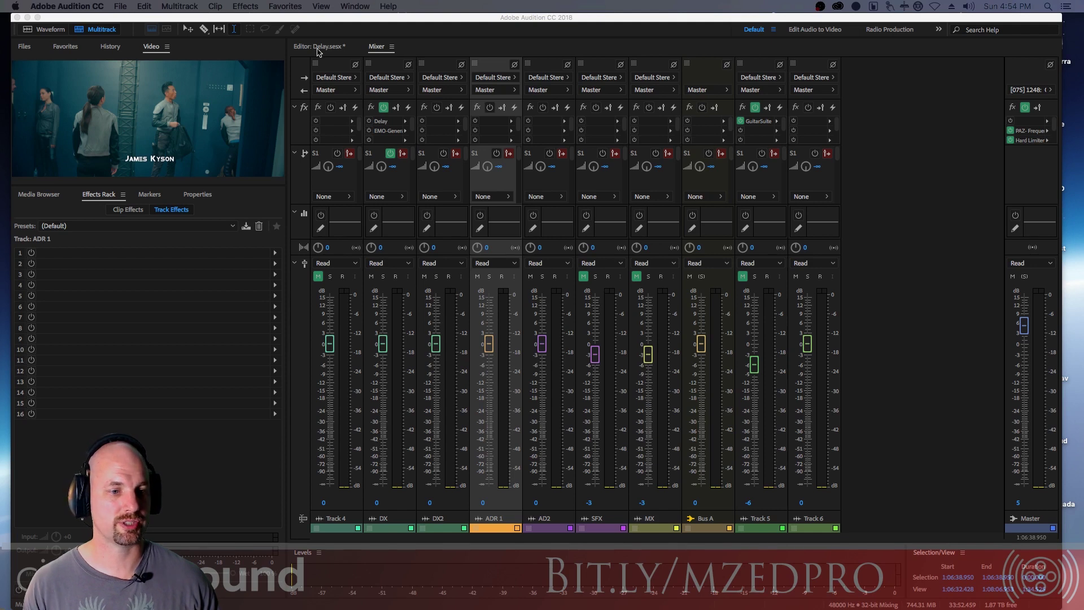
# Play the session in the multitrack view, then return to the mixer.
pyautogui.click(328, 64)
pyautogui.click(322, 47)
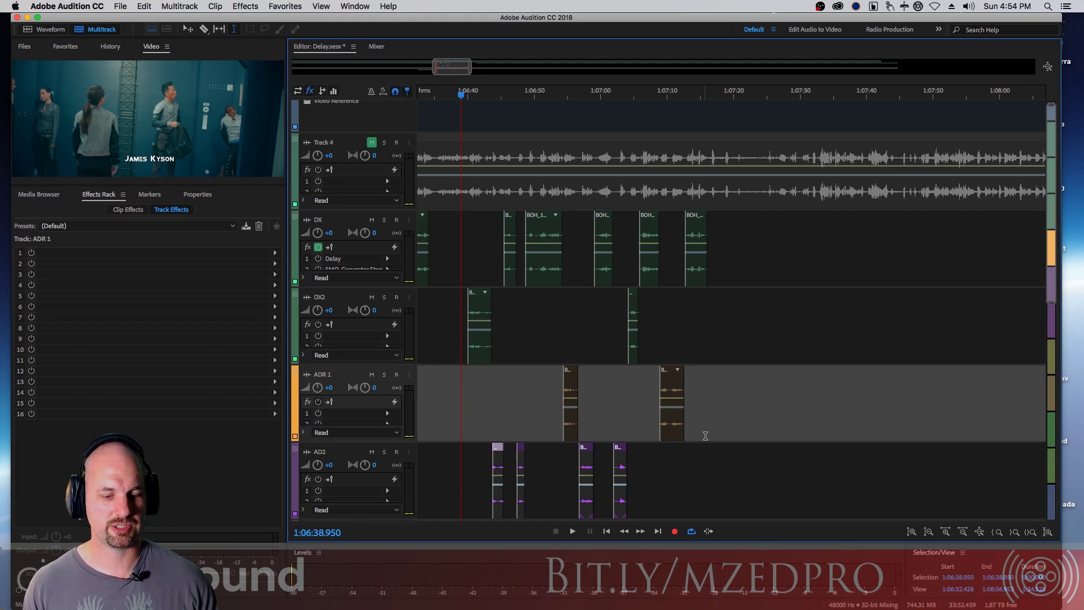
pyautogui.press('space')
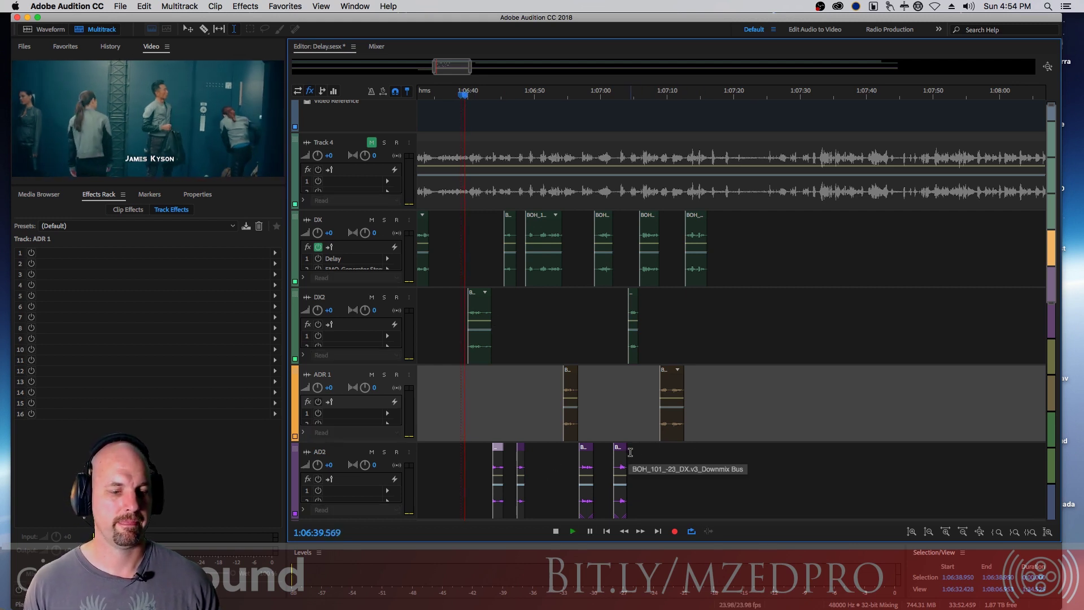
pyautogui.scroll(3, 626, 453)
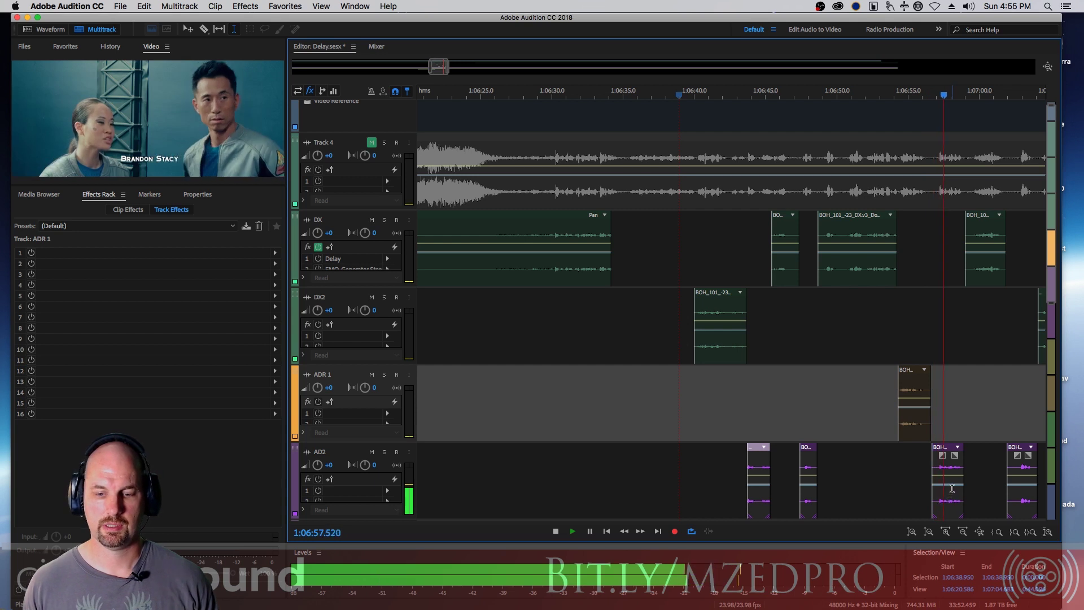
pyautogui.press('space')
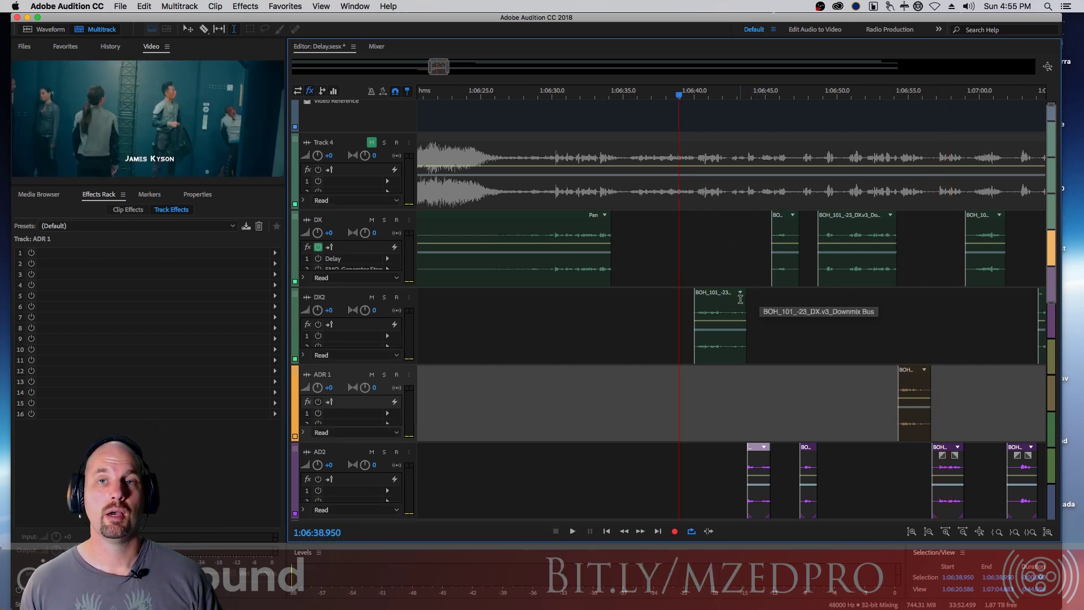
pyautogui.click(380, 50)
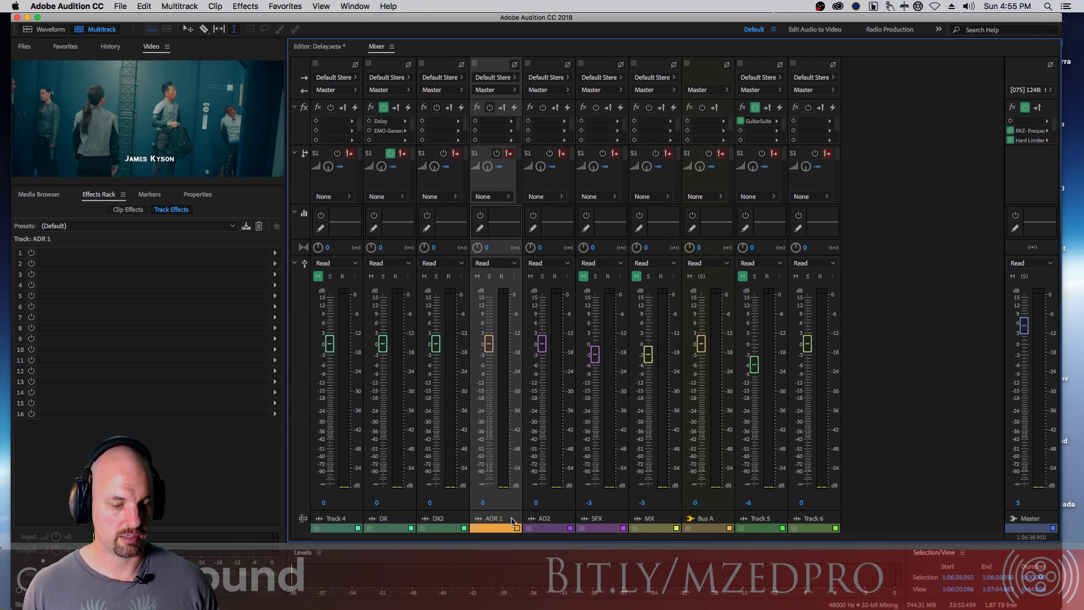
# Add a stereo bus named 'DX BUs' and move it to the last strip before Master.
pyautogui.click(176, 8)
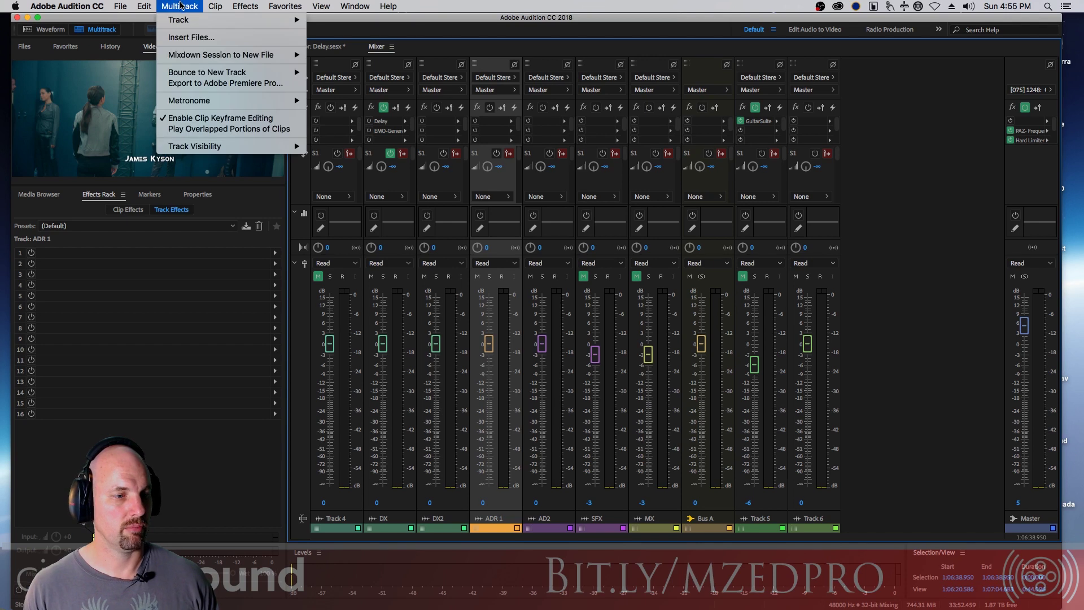
pyautogui.moveTo(195, 20)
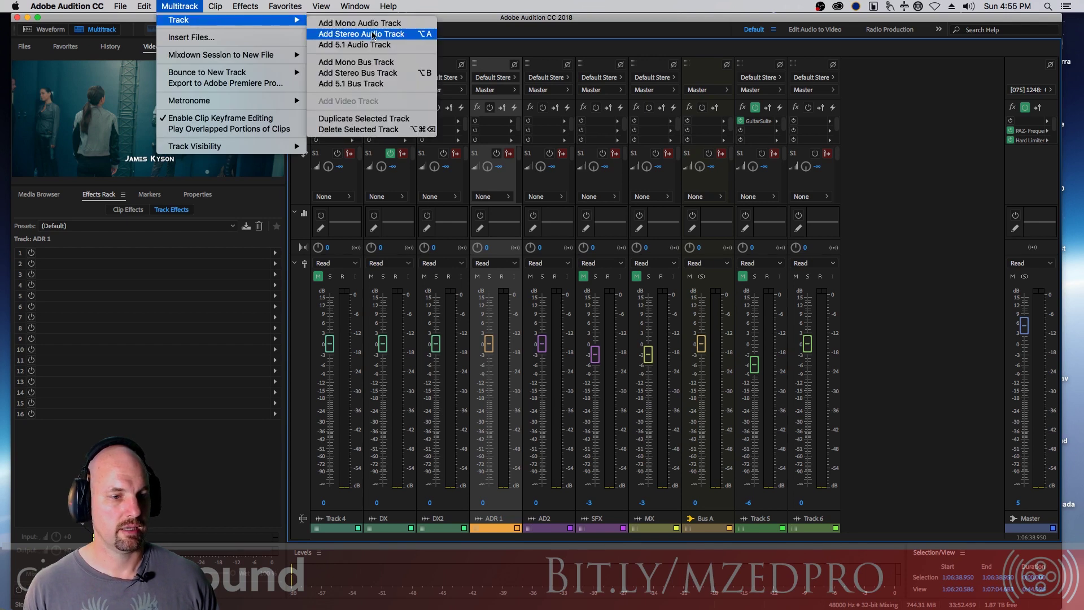
pyautogui.click(397, 75)
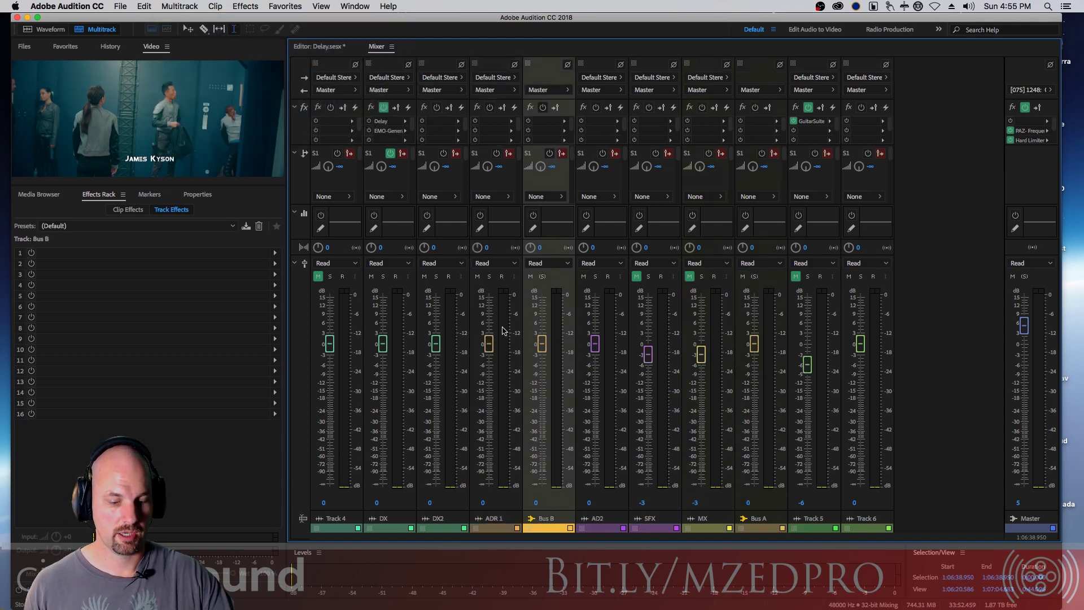
pyautogui.click(549, 518)
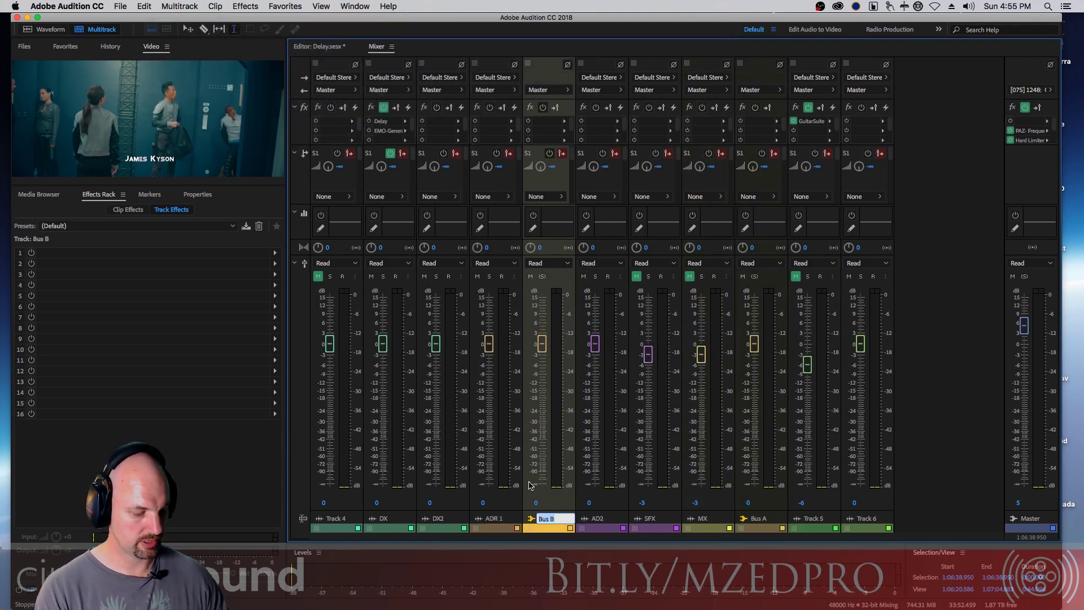
pyautogui.write('DX BUs')
pyautogui.press('Return')
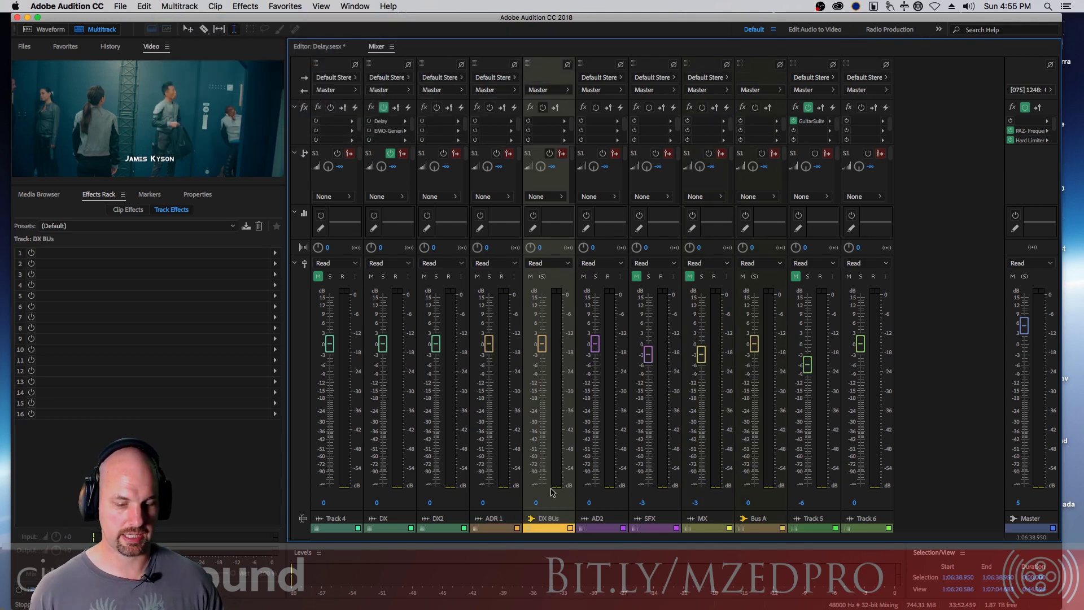
pyautogui.moveTo(529, 524); pyautogui.dragTo(896, 530)
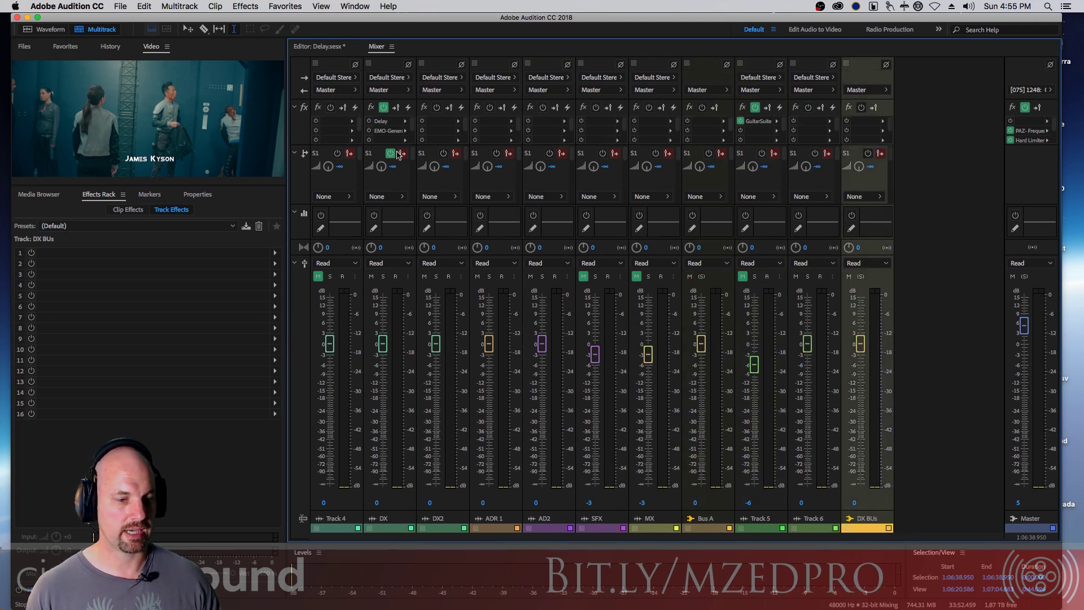
# Route the DX, DX2, ADR 1 and AD2 outputs to DX BUs, then select DX BUs.
pyautogui.click(390, 91)
pyautogui.moveTo(449, 128)
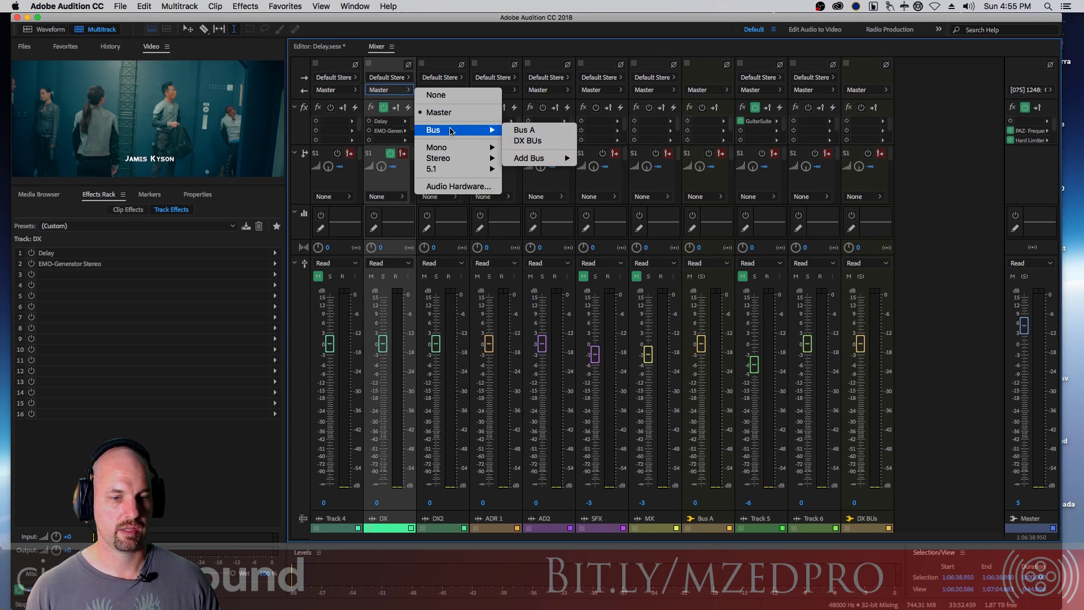
pyautogui.click(525, 140)
pyautogui.click(437, 91)
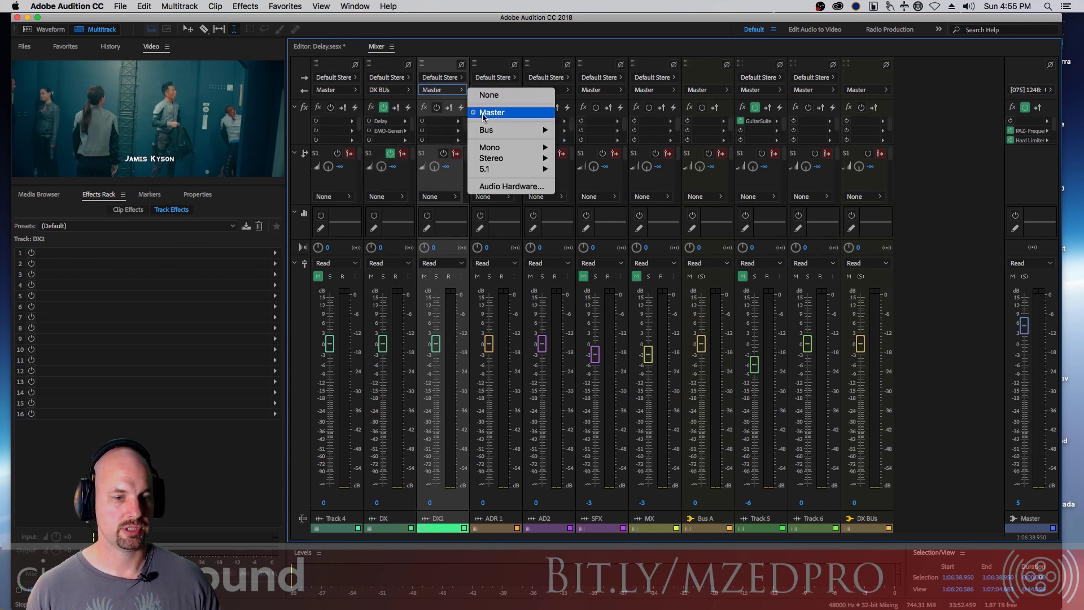
pyautogui.moveTo(520, 129)
pyautogui.click(576, 141)
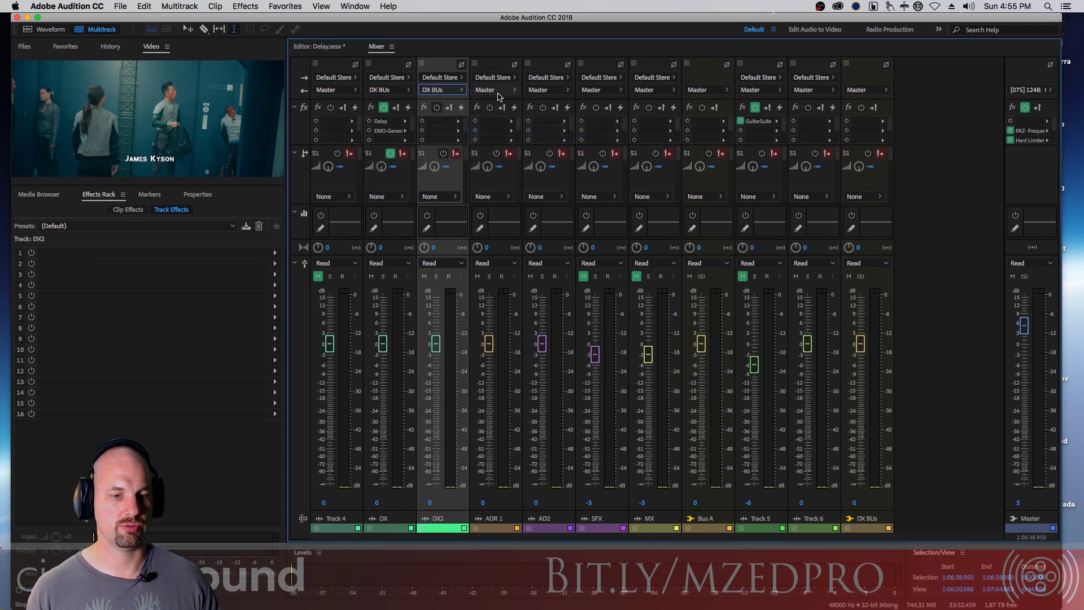
pyautogui.click(490, 90)
pyautogui.moveTo(570, 129)
pyautogui.click(629, 141)
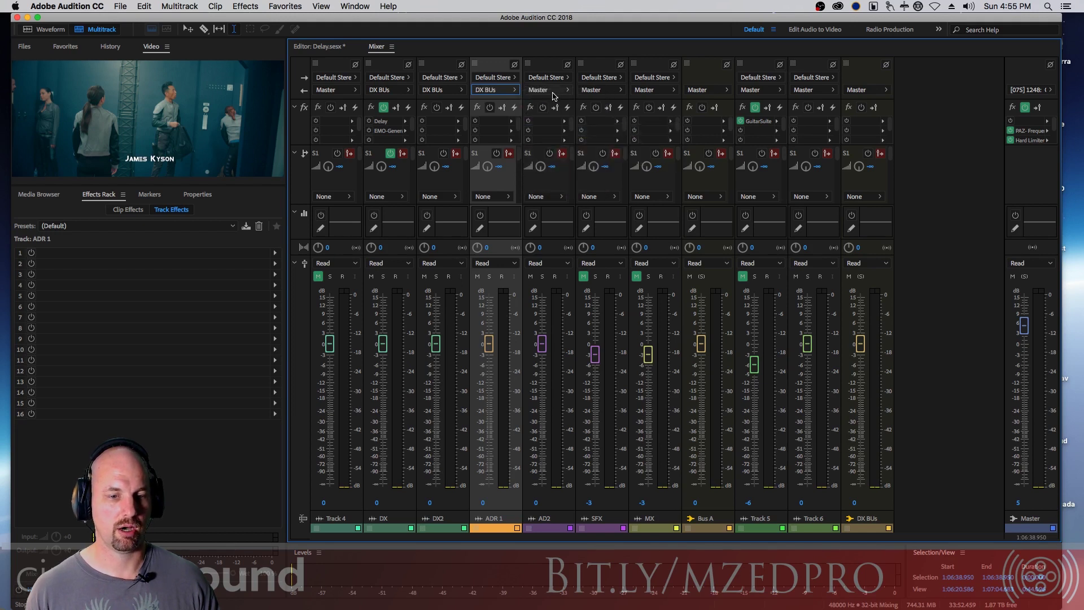
pyautogui.click(544, 90)
pyautogui.moveTo(621, 130)
pyautogui.click(690, 141)
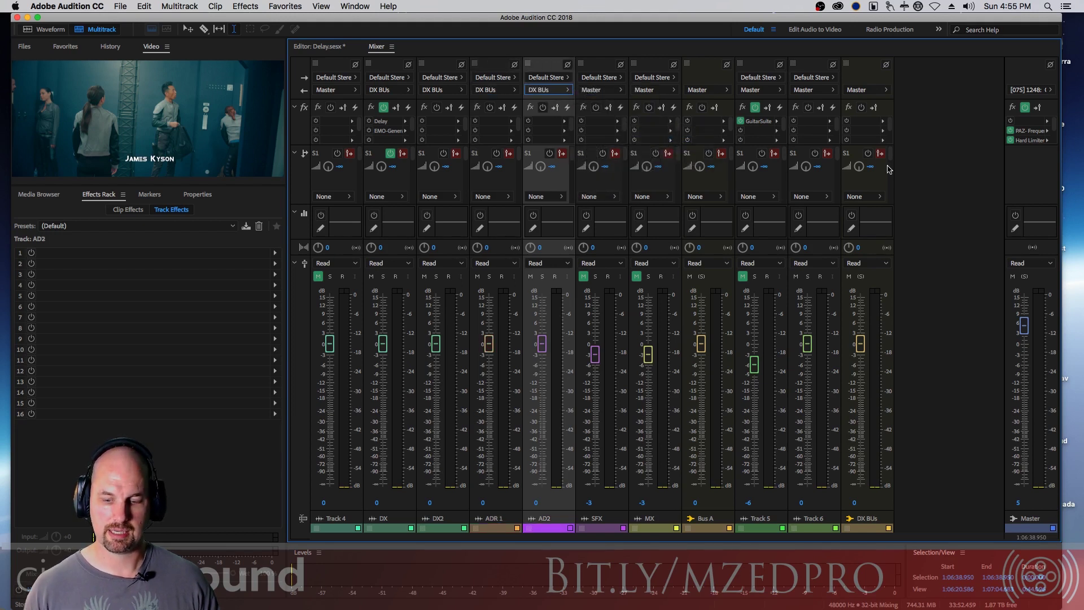
pyautogui.click(884, 124)
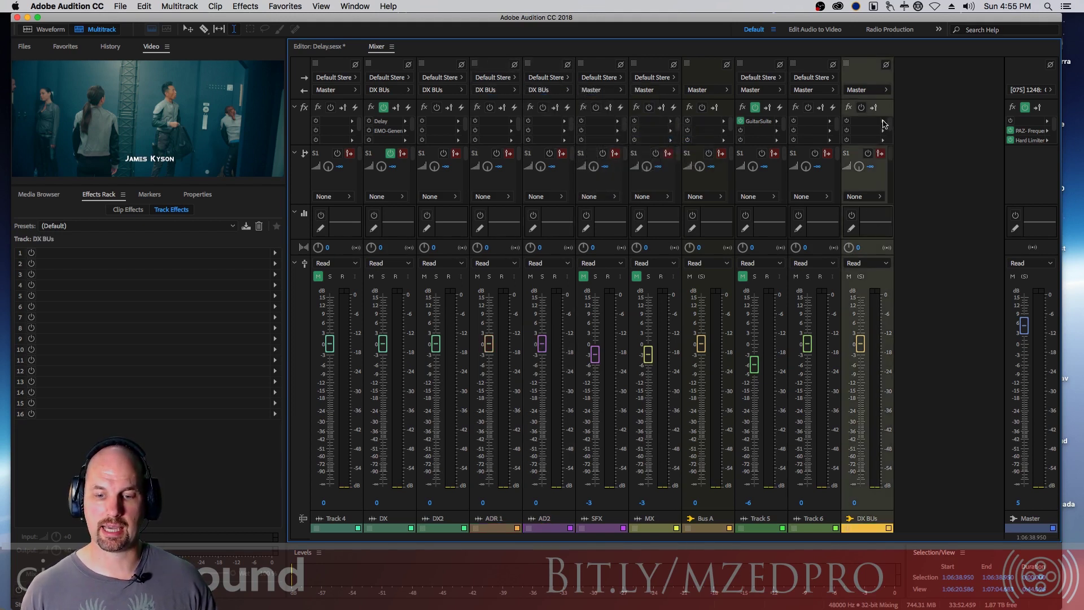
# Add a Parametric Equalizer to the DX BUs bus and move its window aside.
pyautogui.click(884, 124)
pyautogui.moveTo(938, 182)
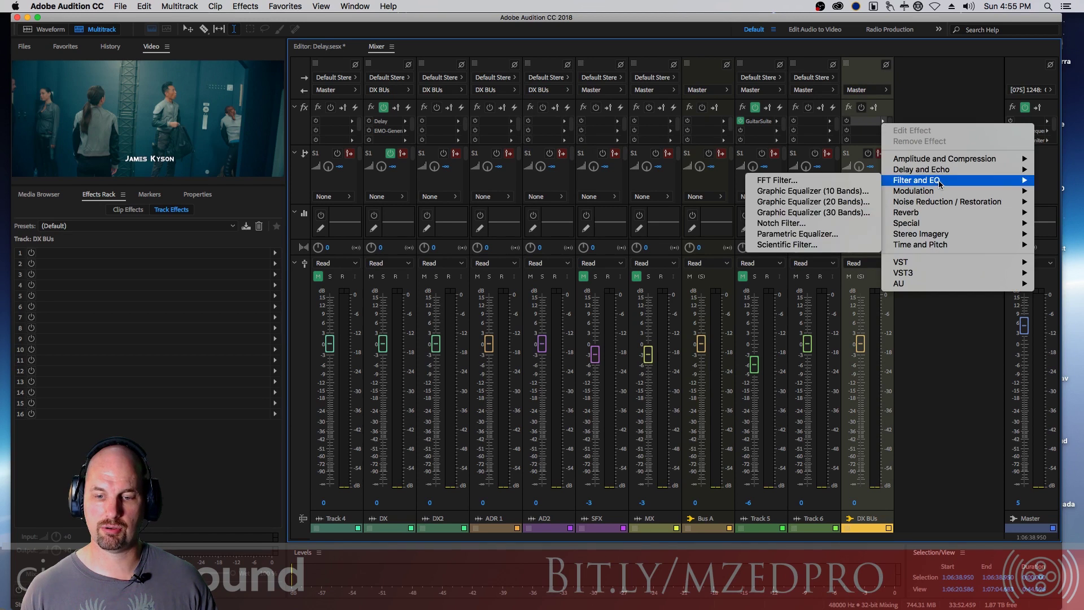
pyautogui.click(829, 236)
pyautogui.moveTo(621, 159); pyautogui.dragTo(728, 68)
# During playback, set H band to 5034 Hz, cut 10.3 dB at 3200 Hz, boost 8.7 dB at 157 Hz.
pyautogui.press('space')
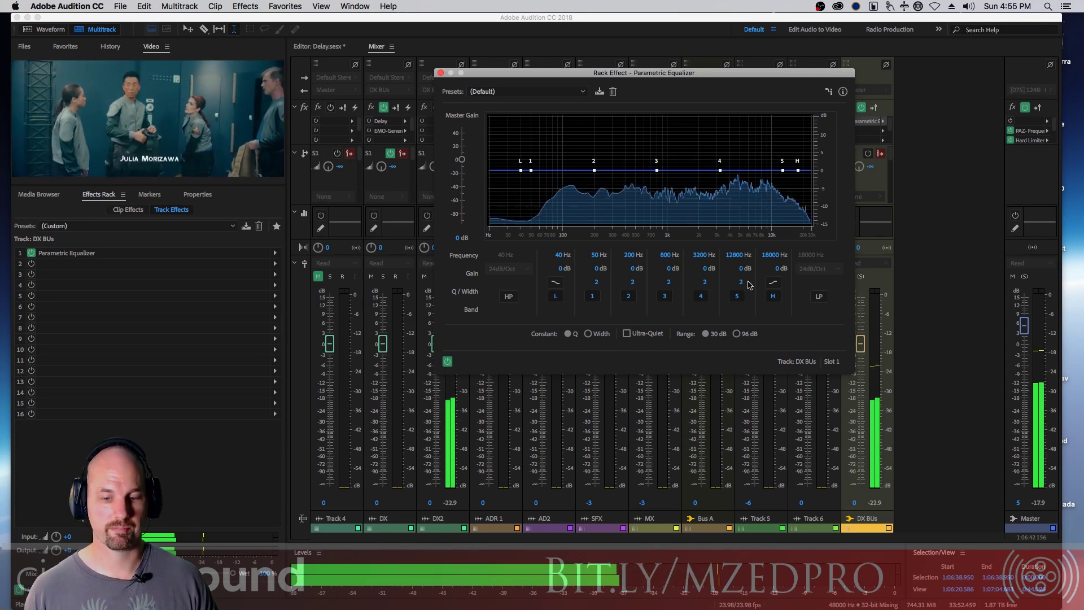
pyautogui.moveTo(773, 255); pyautogui.dragTo(788, 239)
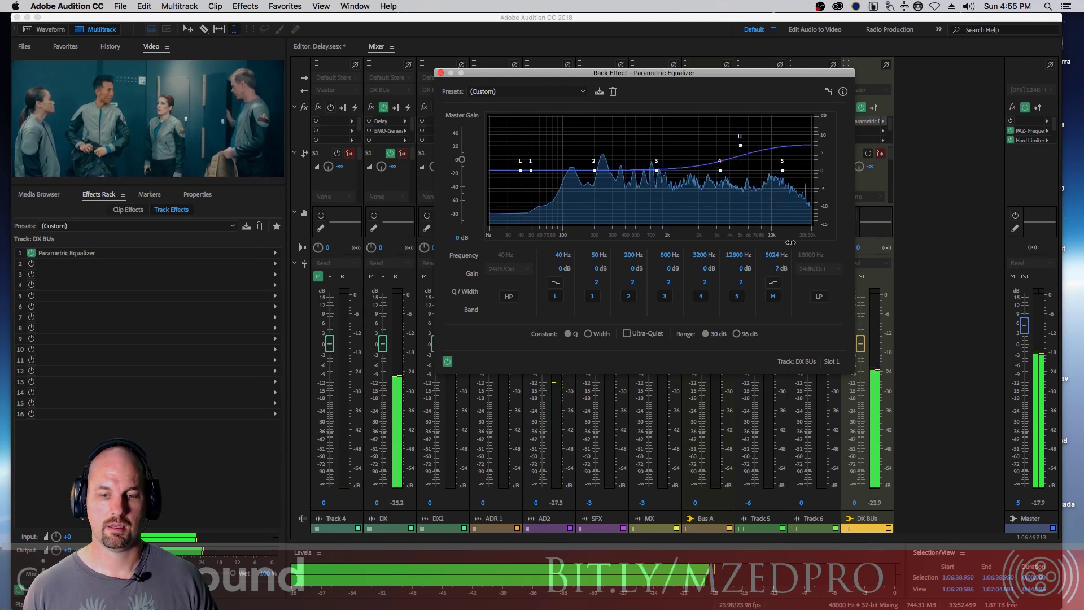
pyautogui.moveTo(703, 268); pyautogui.dragTo(729, 223)
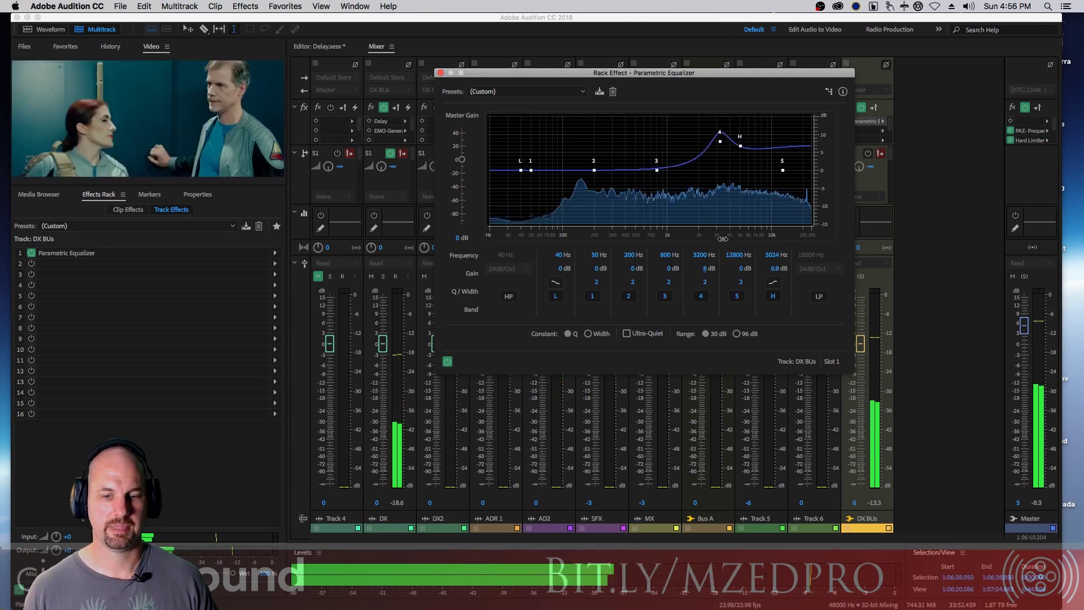
pyautogui.moveTo(729, 223); pyautogui.dragTo(699, 318)
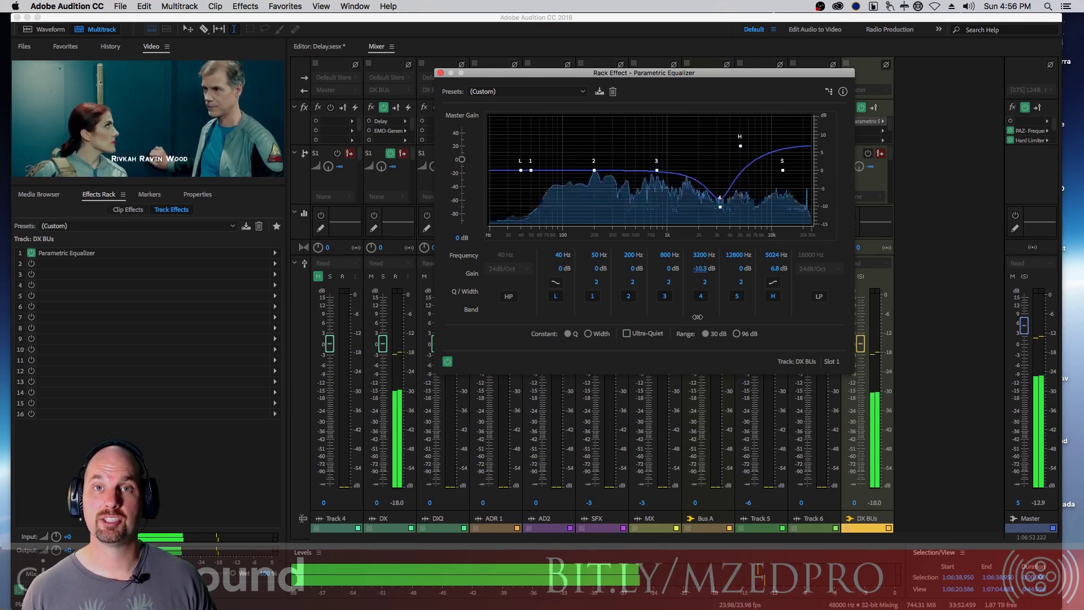
pyautogui.moveTo(631, 274)
pyautogui.mouseDown()
pyautogui.moveTo(663, 243)
pyautogui.moveTo(626, 255)
pyautogui.mouseUp()
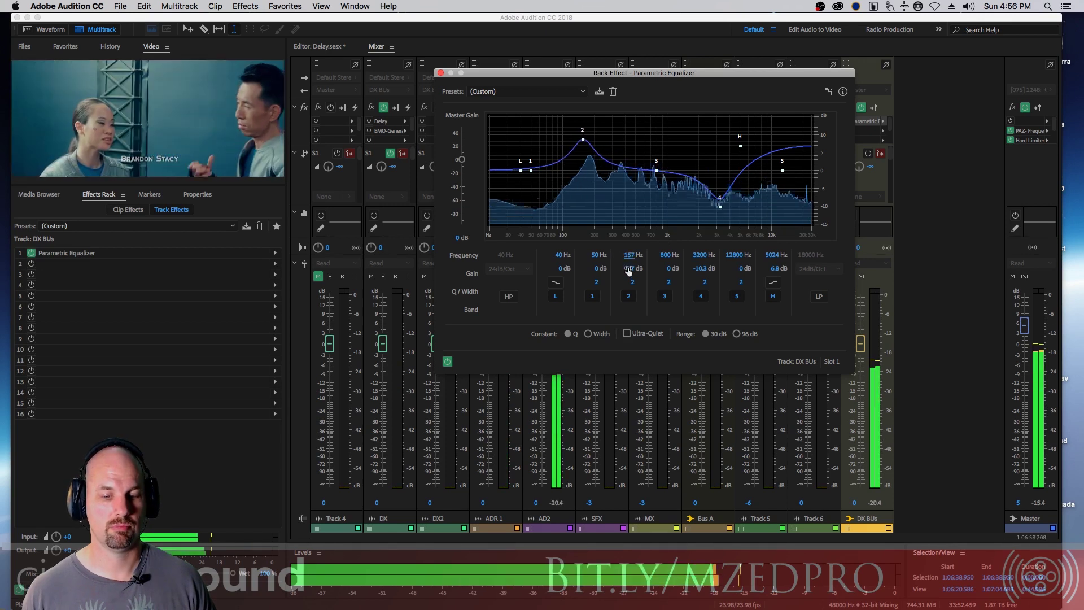
pyautogui.press('space')
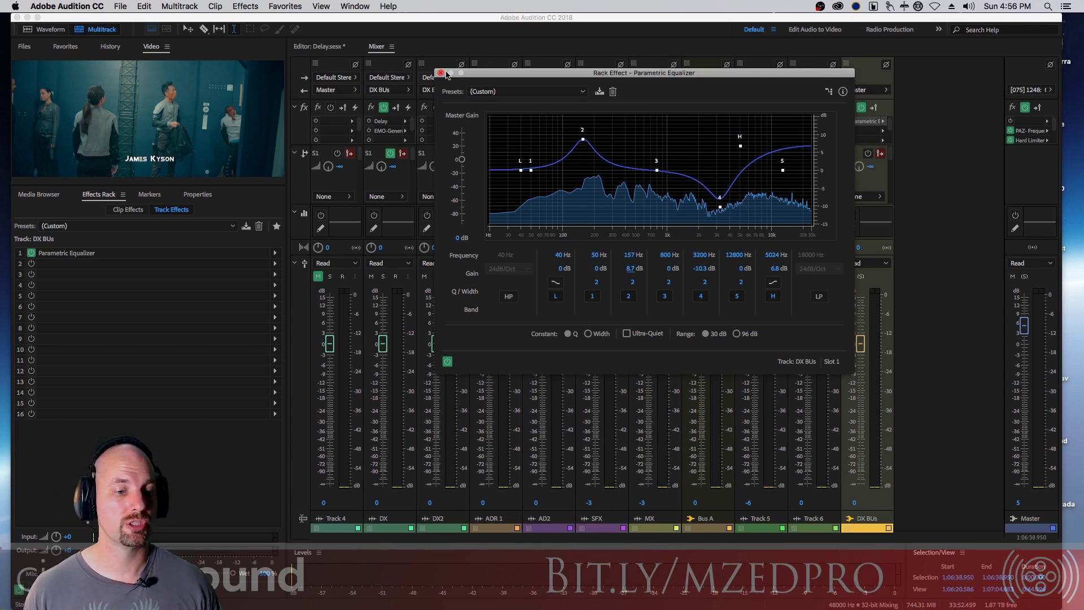
# Close the DX BUs Parametric Equalizer window to show the full mixer.
pyautogui.click(441, 73)
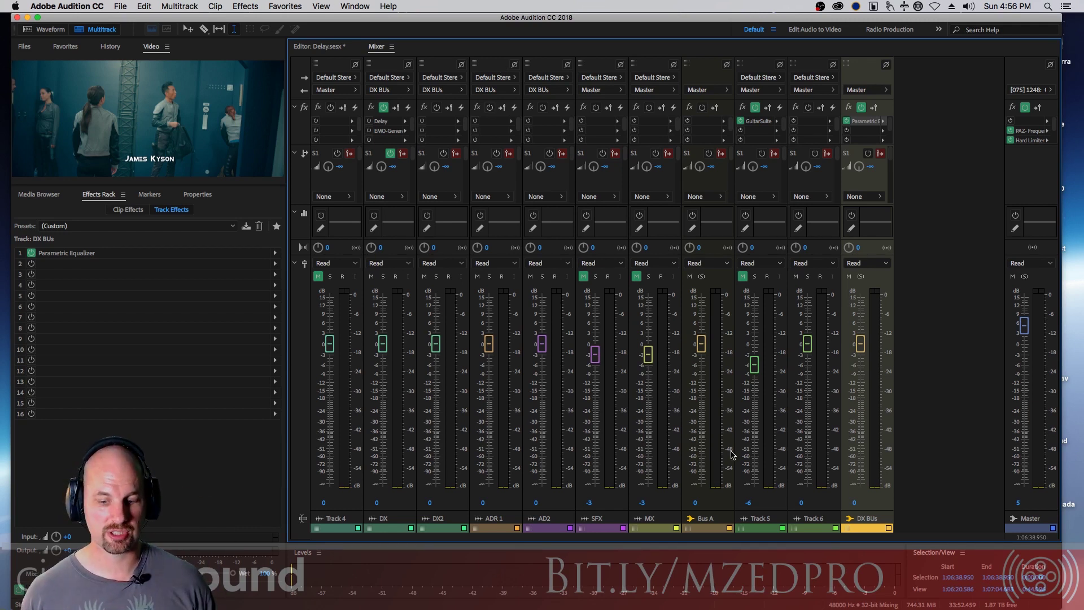
pyautogui.click(182, 6)
# Add a stereo bus named 'ADR Bus' and place it at the end after DX BUs.
pyautogui.moveTo(195, 19)
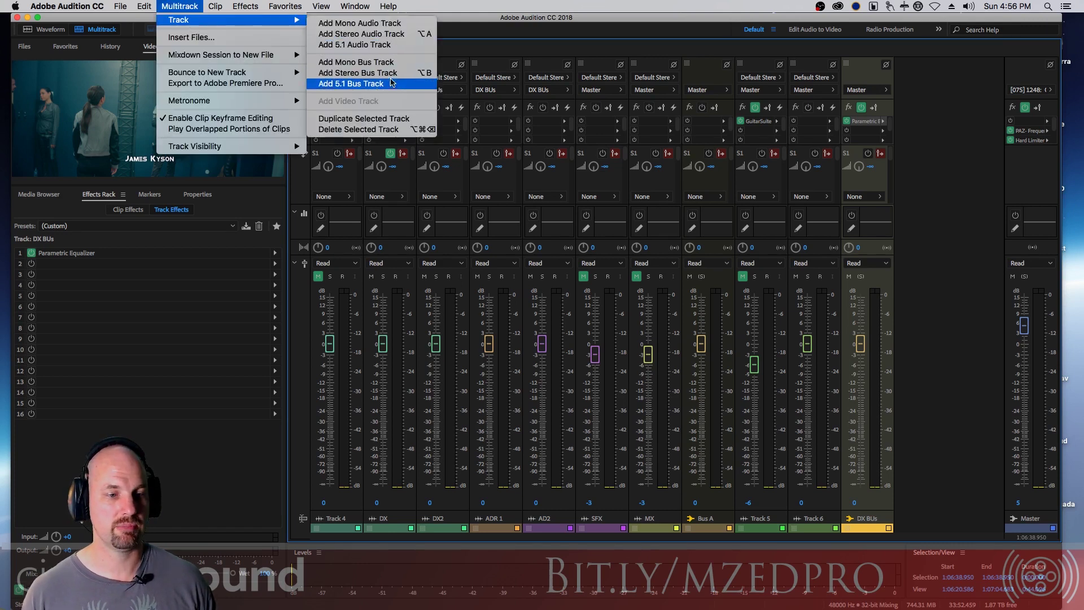
pyautogui.click(391, 74)
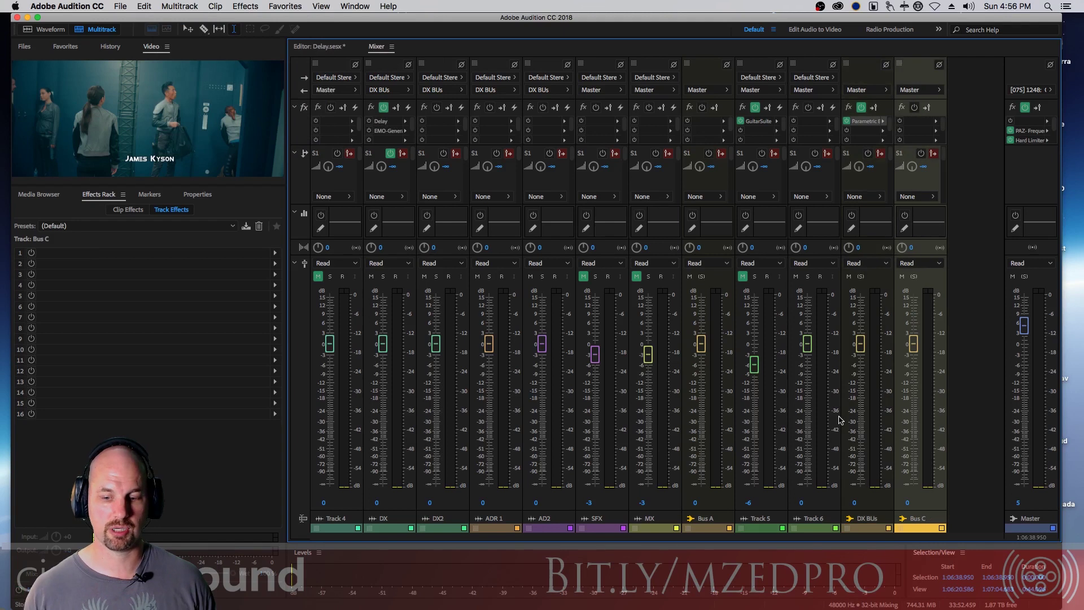
pyautogui.click(918, 519)
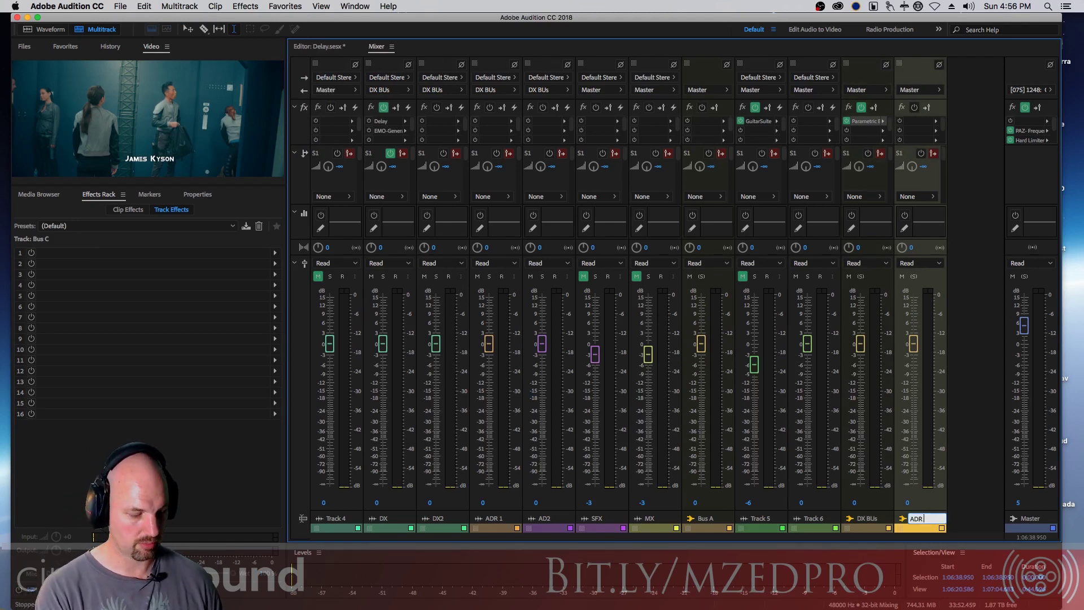
pyautogui.press('Return')
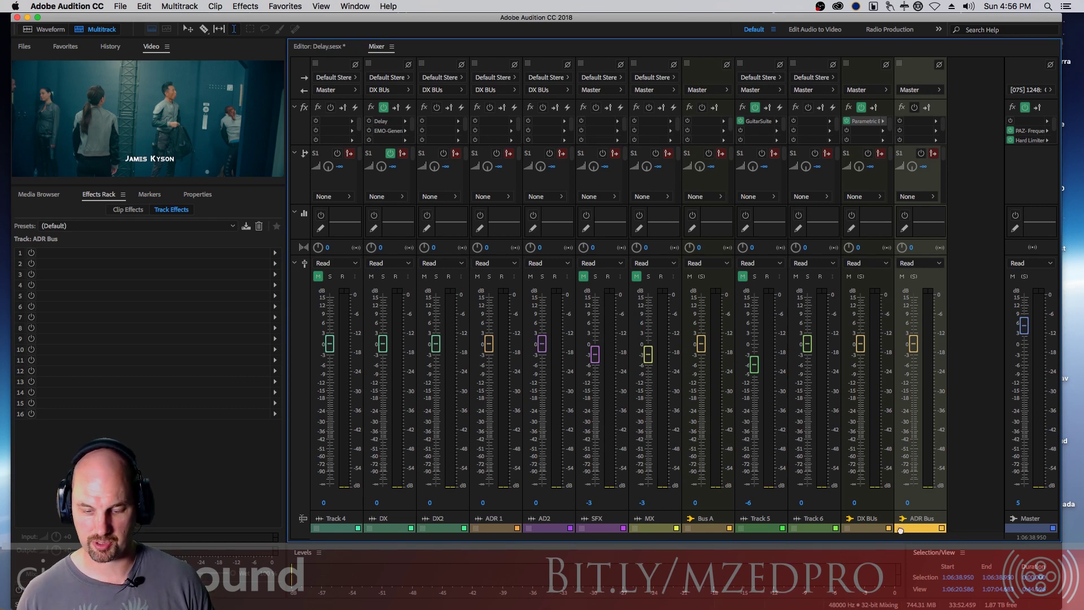
pyautogui.moveTo(900, 531); pyautogui.dragTo(844, 540)
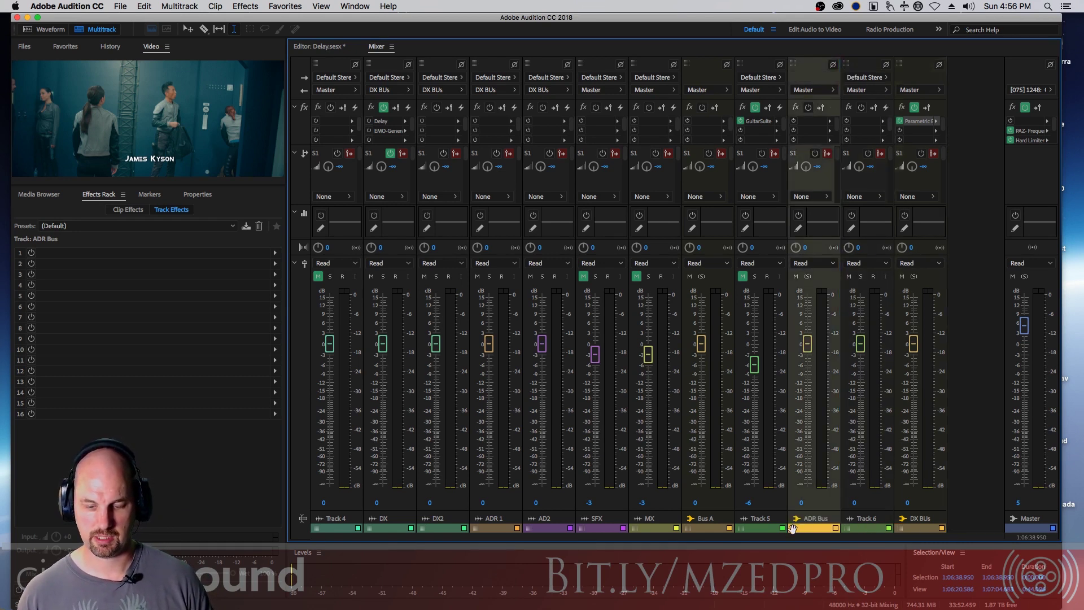
pyautogui.moveTo(855, 528); pyautogui.dragTo(927, 535)
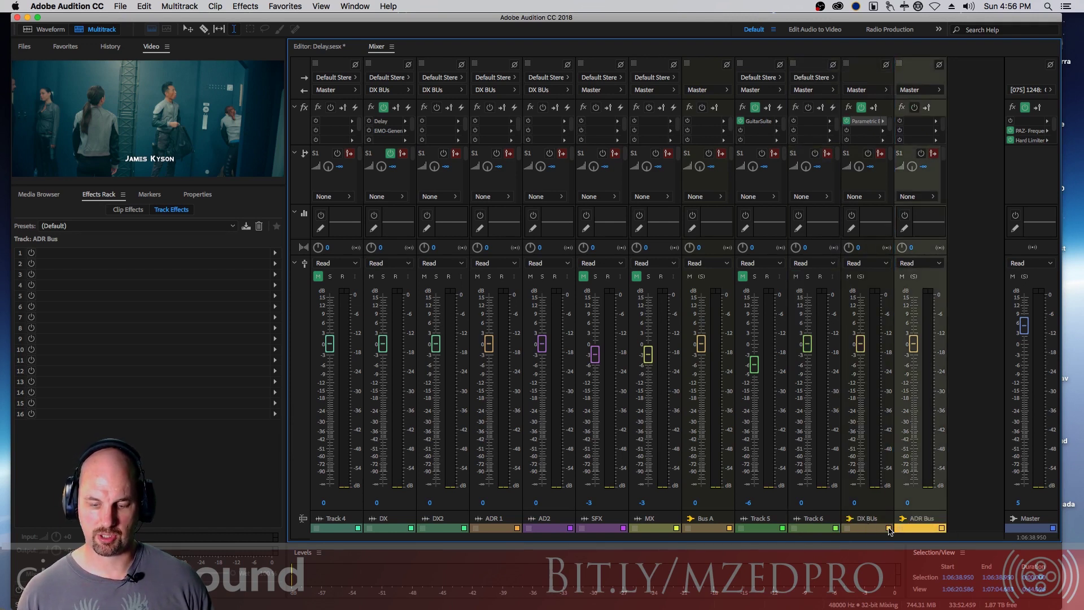
# Colour both the DX BUs and ADR Bus tracks yellow.
pyautogui.click(889, 528)
pyautogui.click(547, 284)
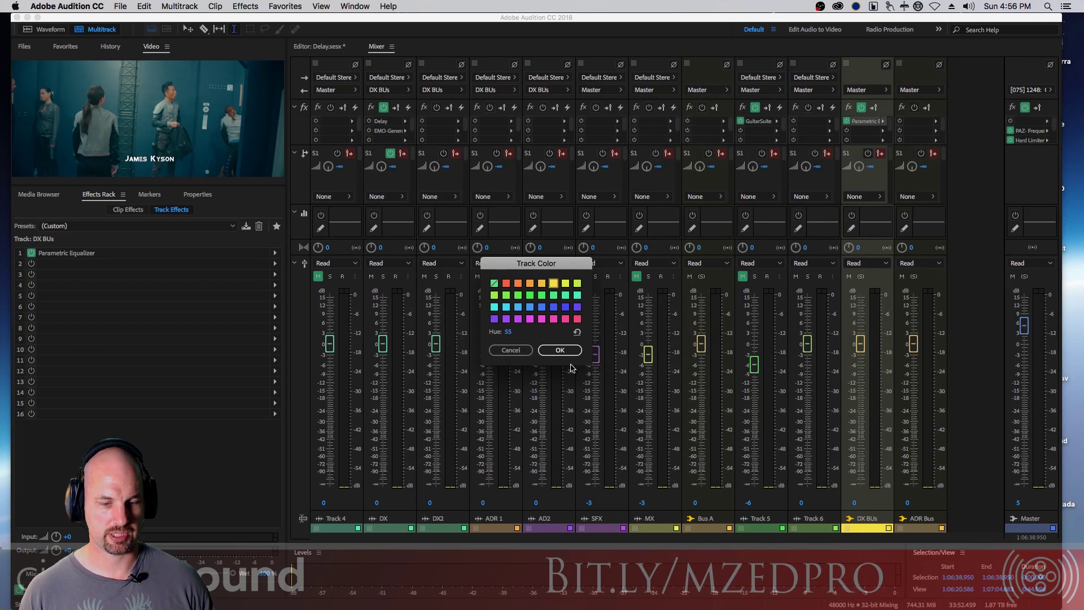
pyautogui.click(559, 350)
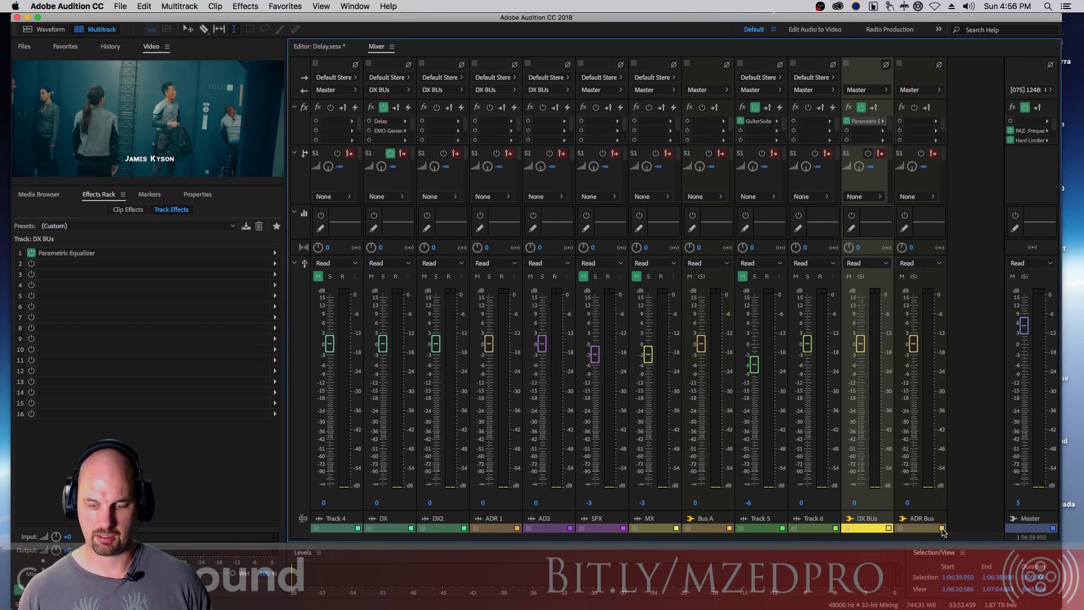
pyautogui.click(941, 528)
pyautogui.click(553, 283)
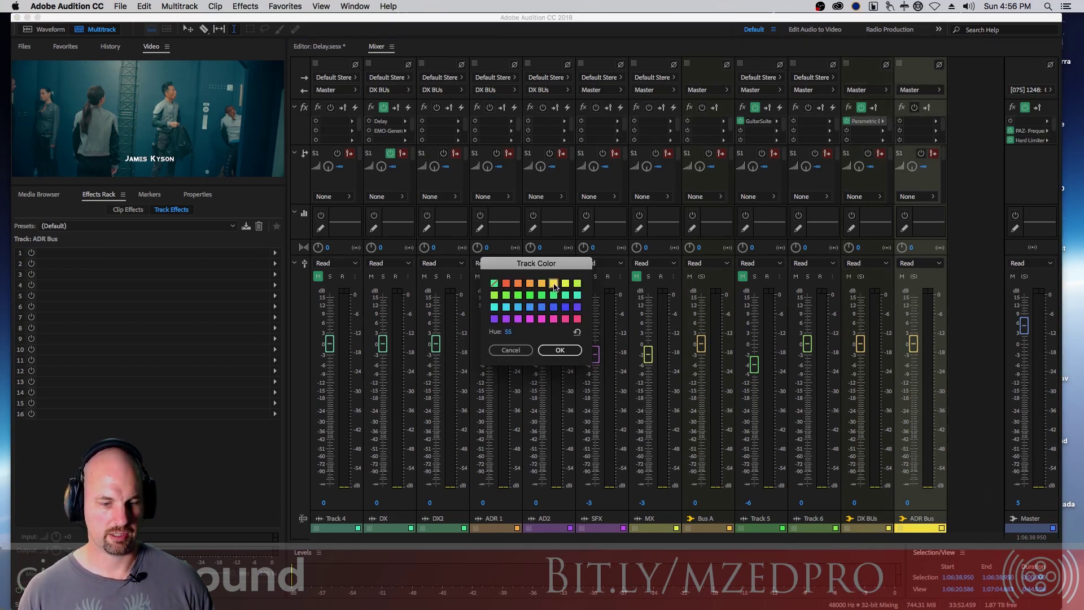
pyautogui.click(570, 350)
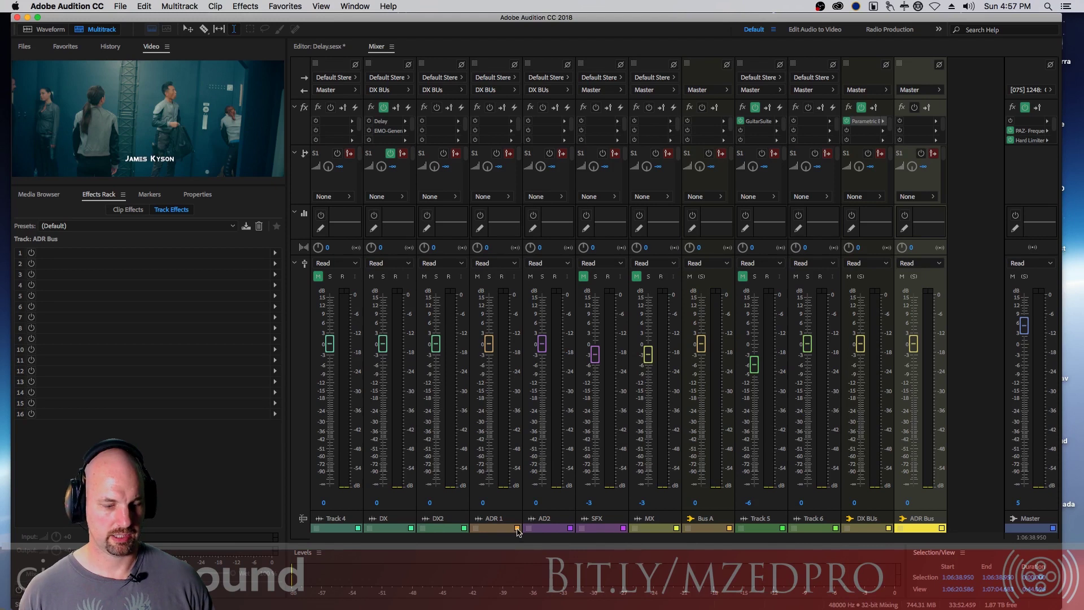
# Colour the ADR 1 and AD2 tracks yellow.
pyautogui.click(518, 528)
pyautogui.click(552, 283)
pyautogui.click(560, 350)
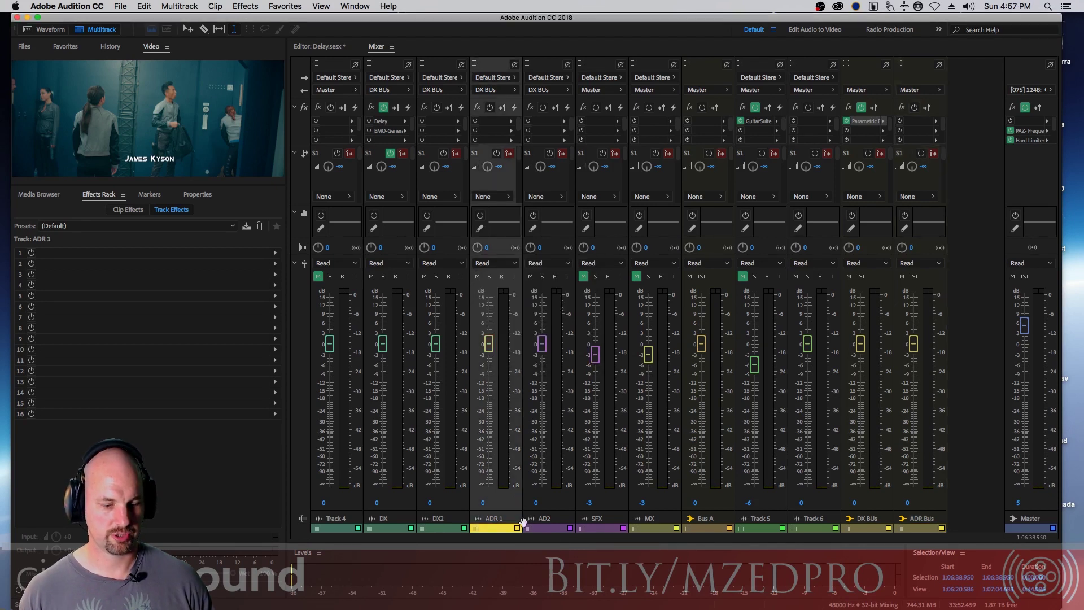
pyautogui.click(570, 528)
pyautogui.click(553, 283)
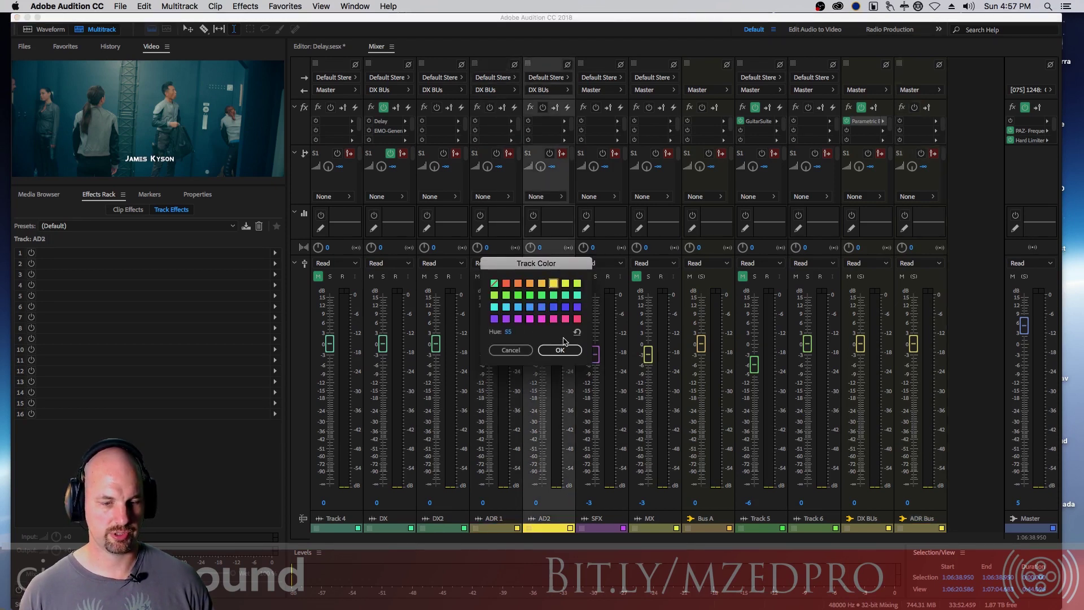
pyautogui.click(559, 350)
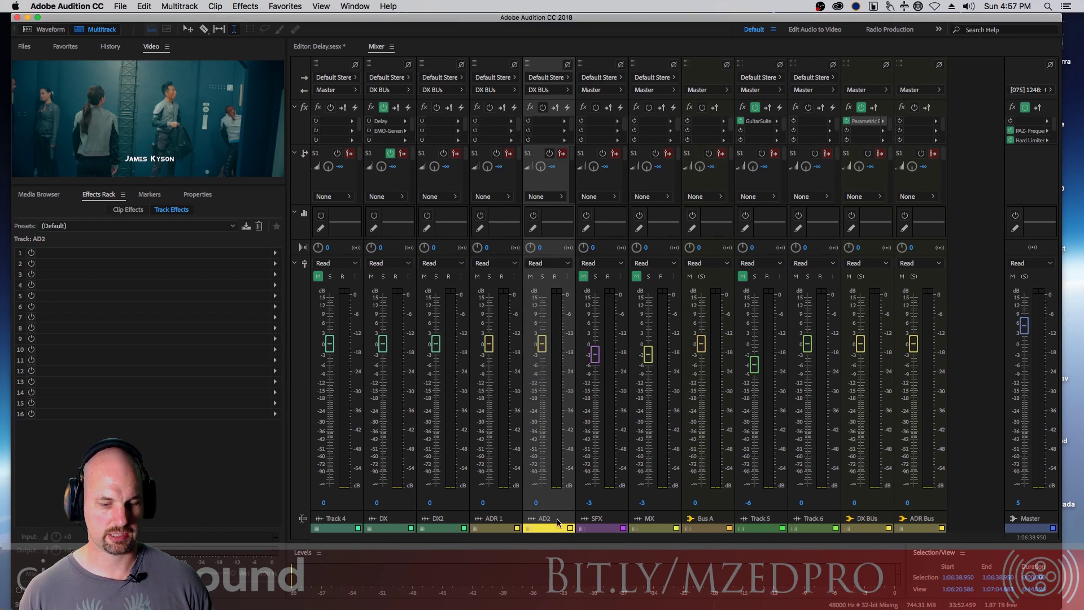
# Colour the DX2 and DX tracks yellow.
pyautogui.click(464, 528)
pyautogui.click(553, 284)
pyautogui.click(560, 350)
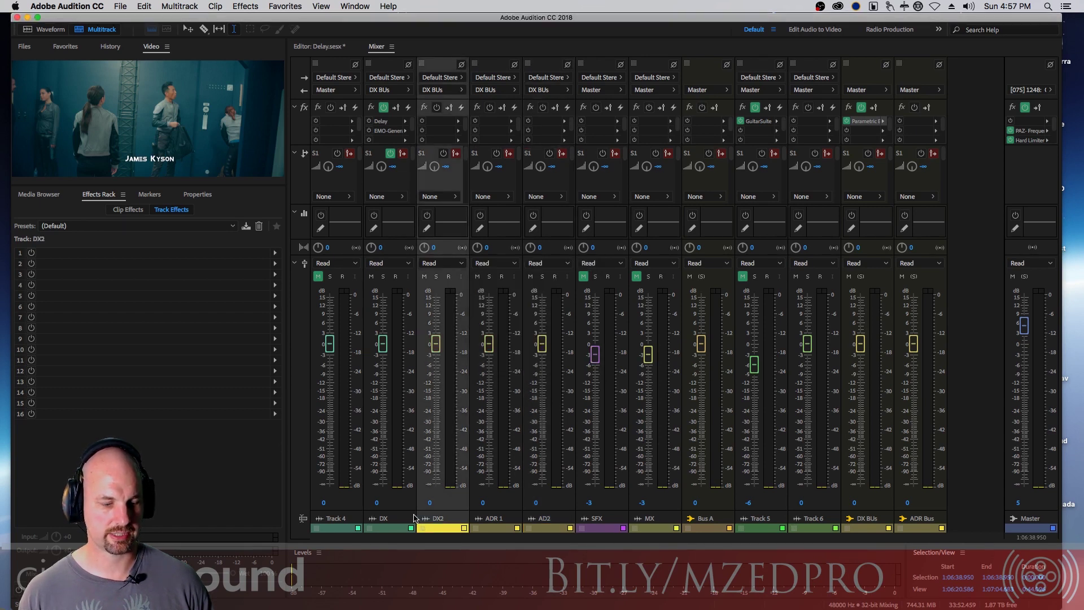
pyautogui.click(411, 529)
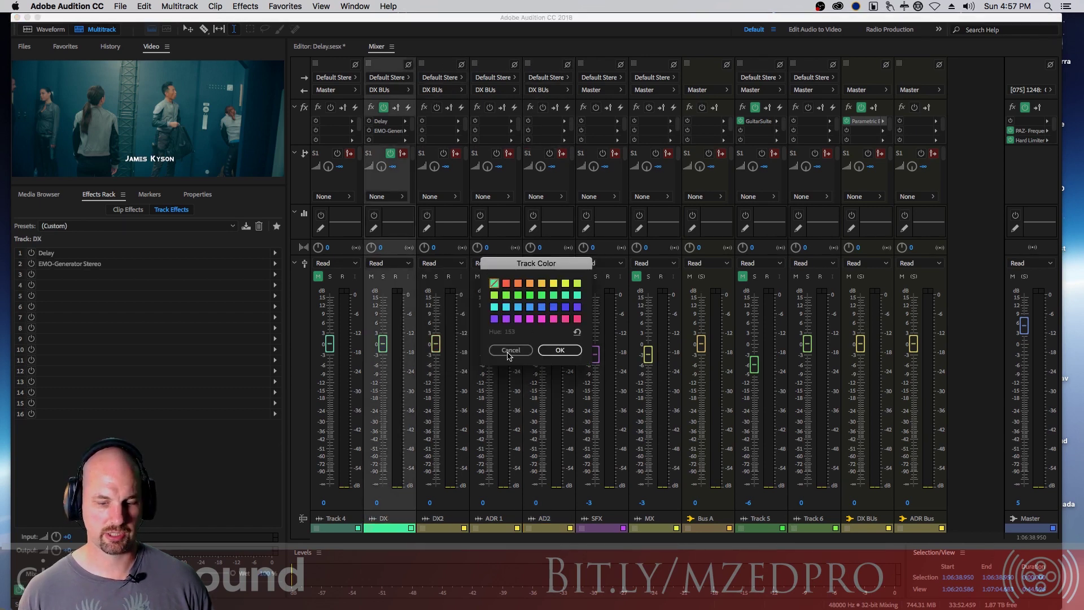
pyautogui.click(553, 283)
pyautogui.click(559, 349)
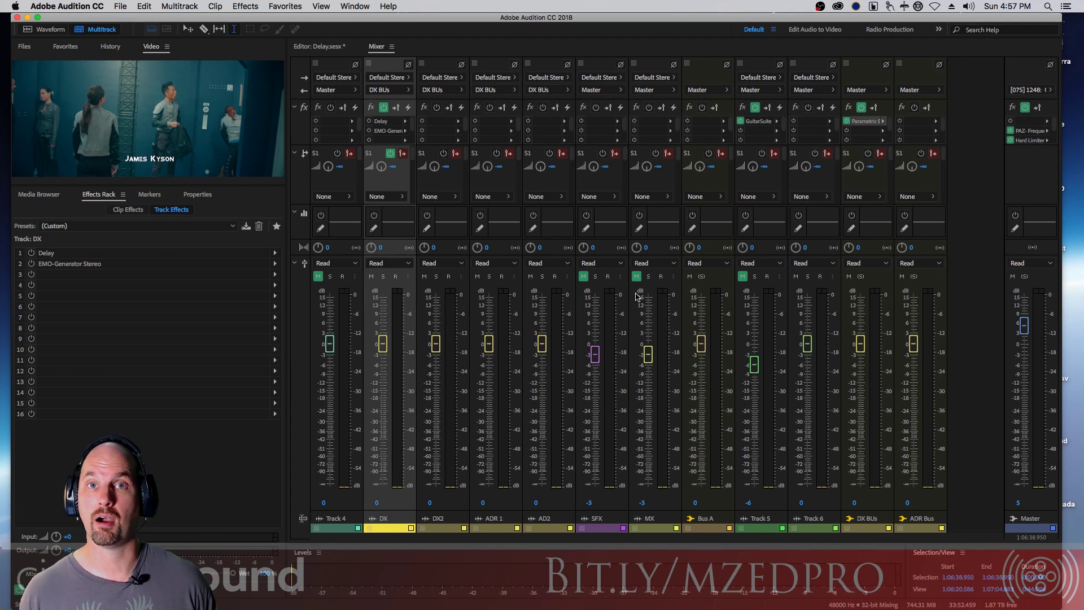
pyautogui.click(917, 408)
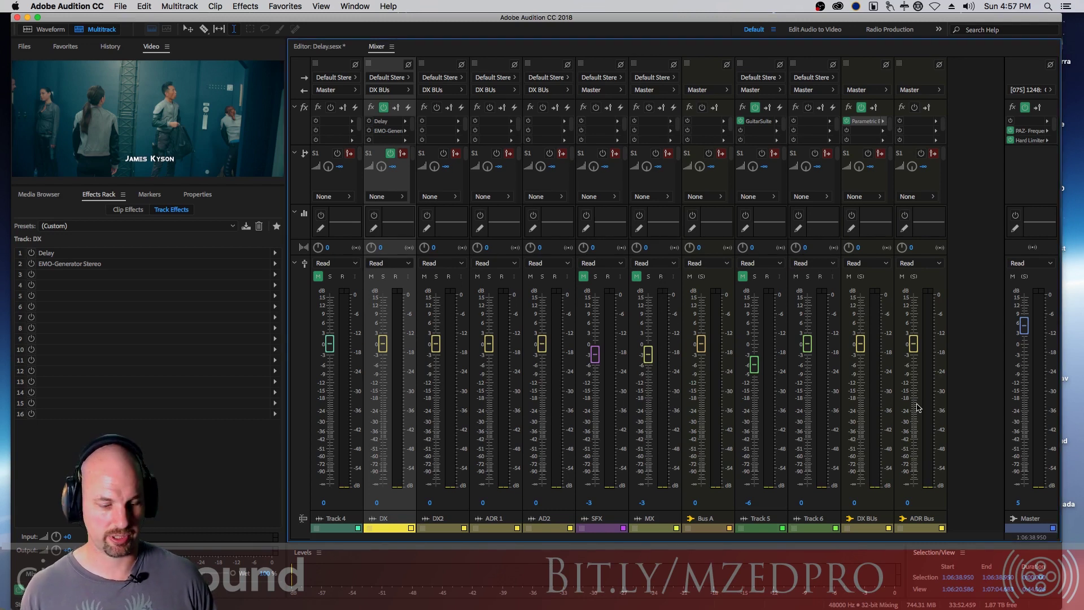
pyautogui.click(494, 90)
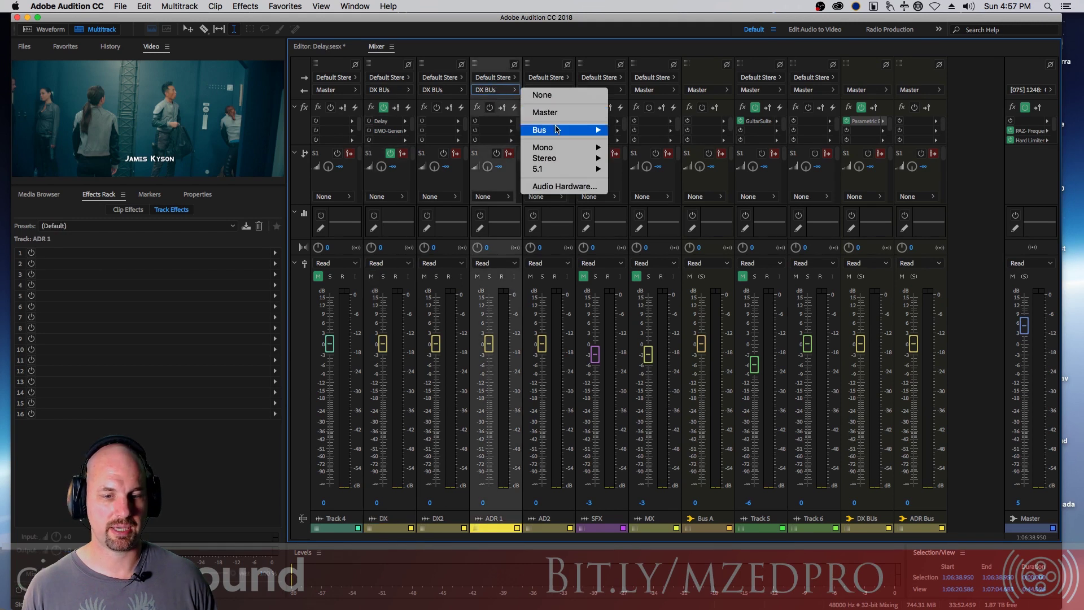
# Route ADR 1 and AD2 outputs to ADR Bus, then play the session briefly to check.
pyautogui.moveTo(582, 130)
pyautogui.click(635, 151)
pyautogui.click(546, 89)
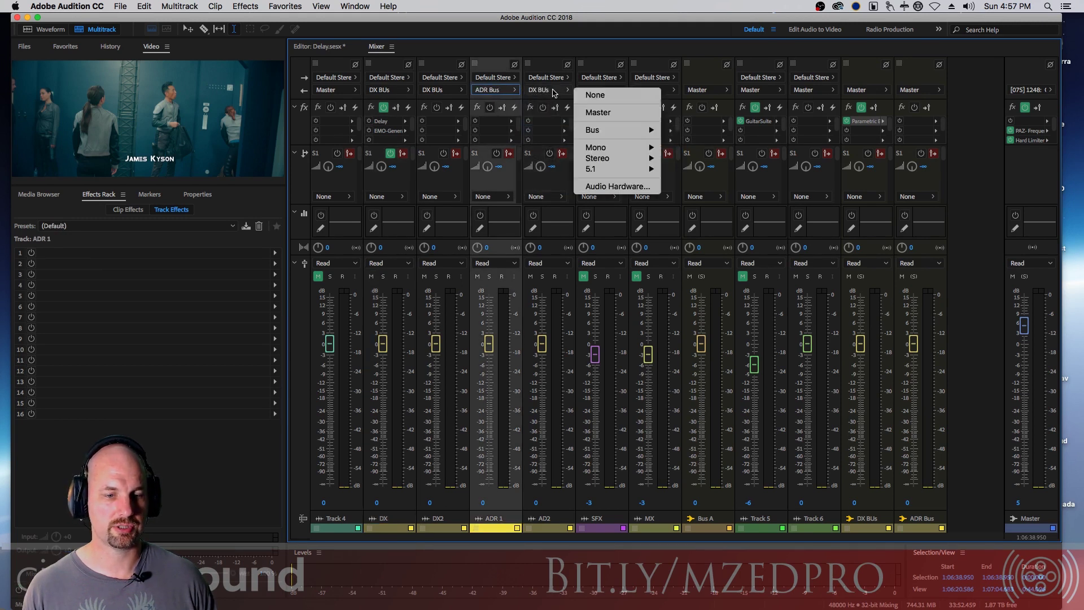
pyautogui.moveTo(598, 130)
pyautogui.click(698, 150)
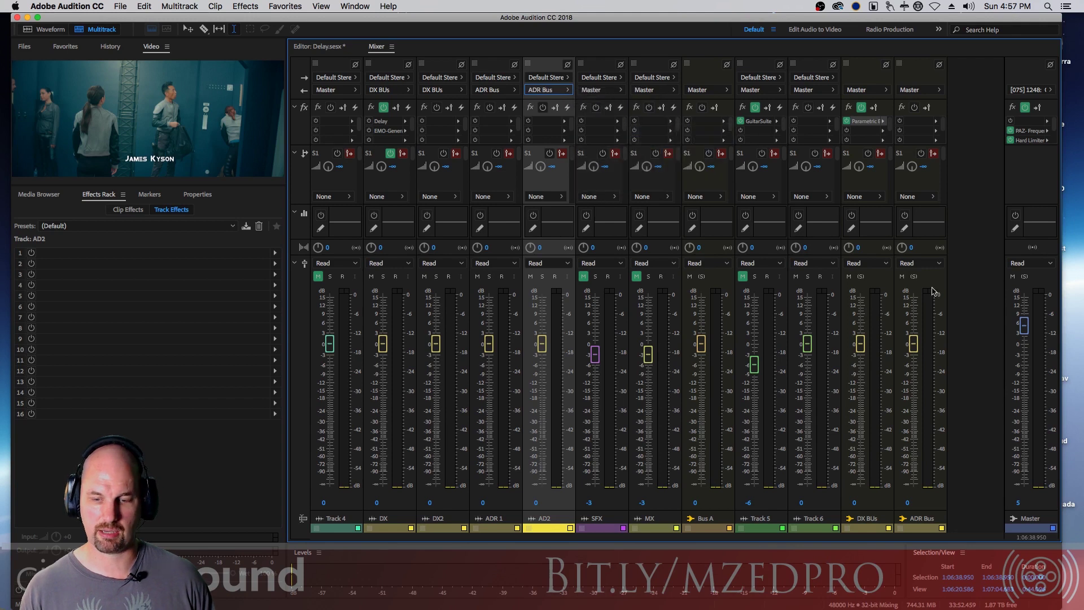
pyautogui.press('space')
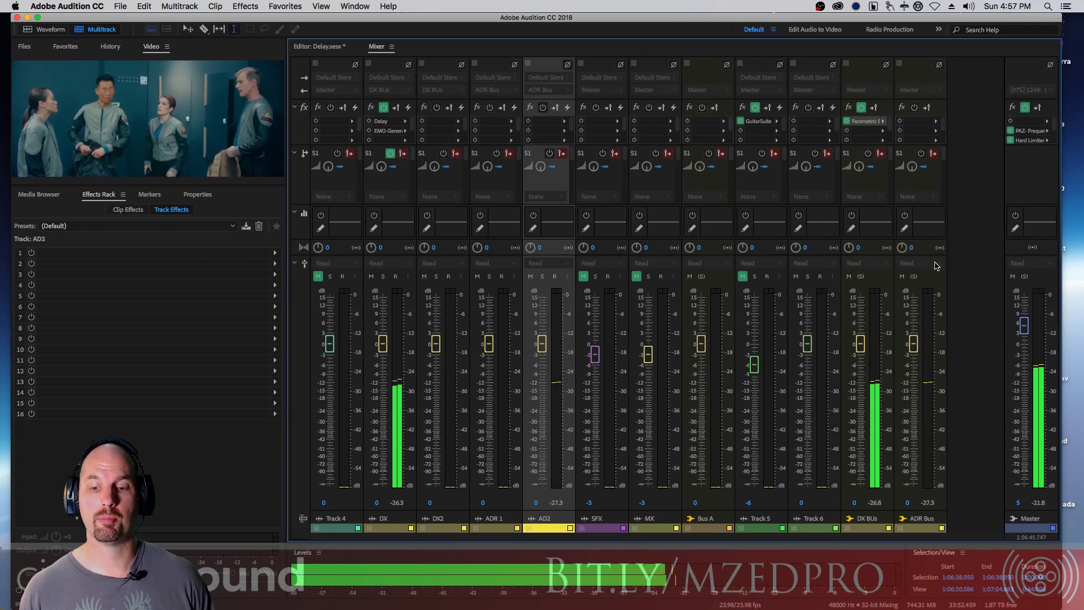
pyautogui.press('space')
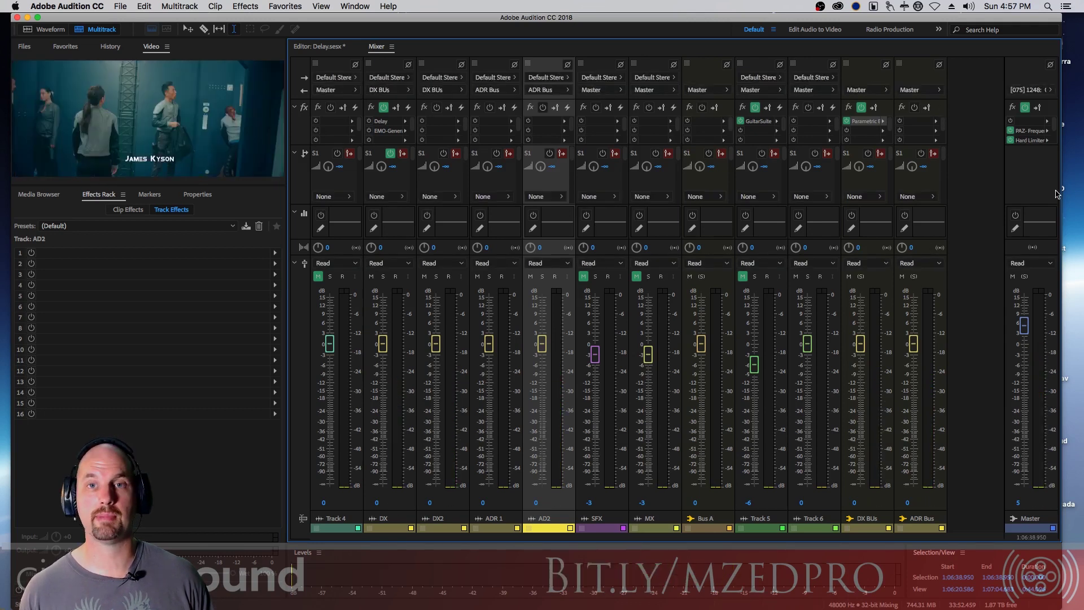
# Send the ADR Bus output to DX BUs and select the DX BUs track.
pyautogui.click(918, 91)
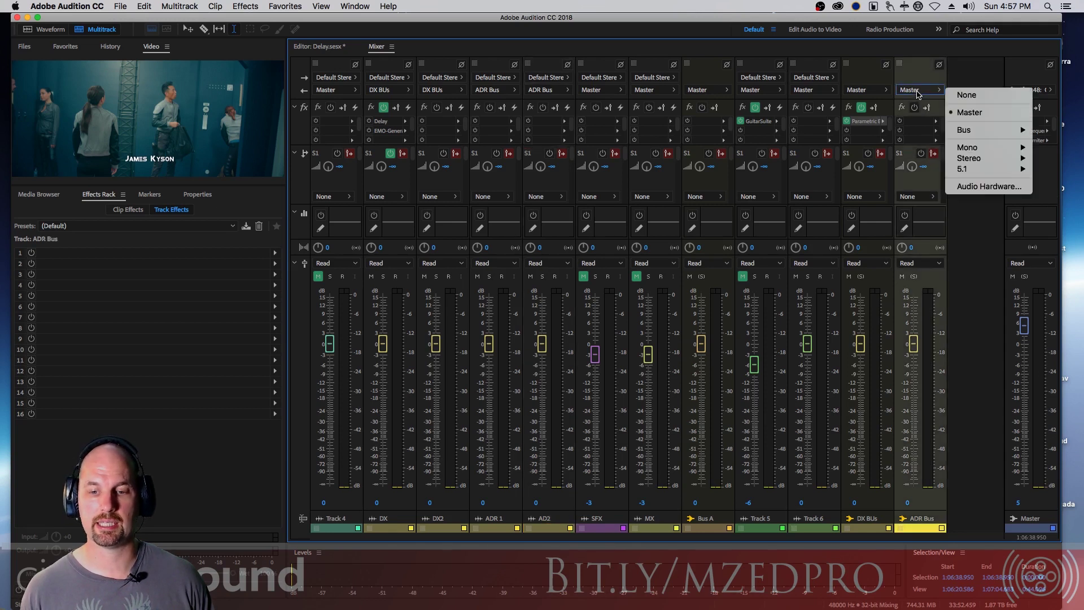
pyautogui.moveTo(971, 129)
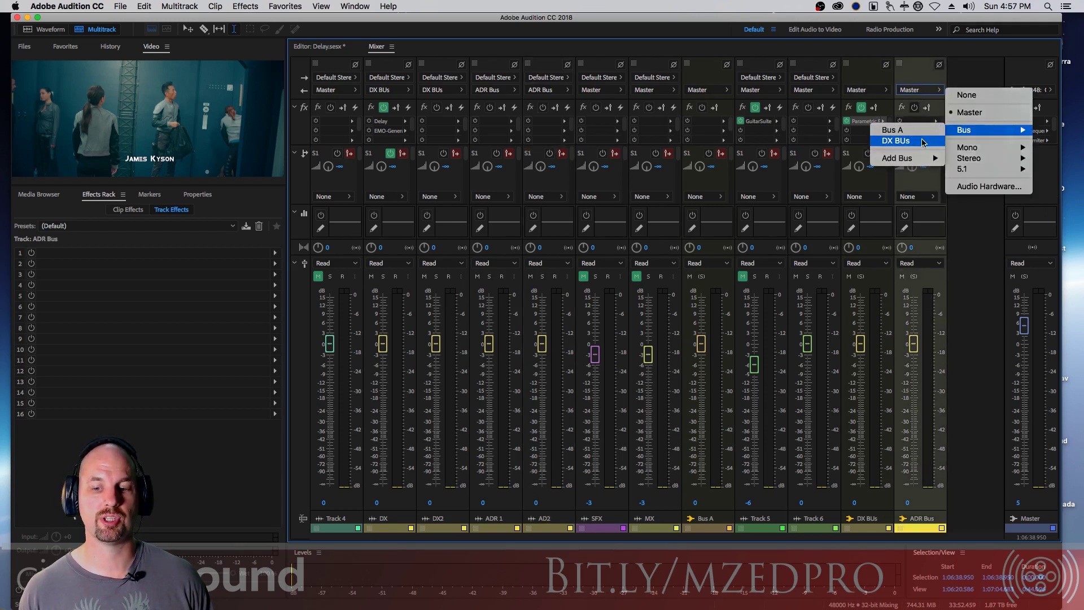
pyautogui.click(920, 141)
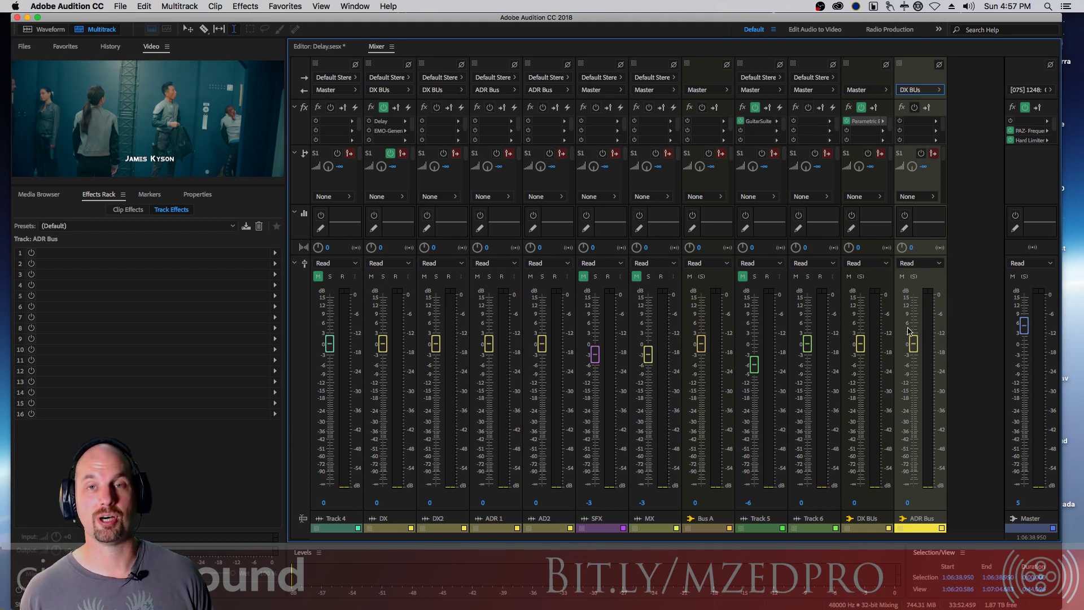
pyautogui.moveTo(860, 343)
pyautogui.mouseDown()
pyautogui.moveTo(860, 429)
pyautogui.moveTo(861, 296)
pyautogui.moveTo(860, 446)
pyautogui.moveTo(860, 305)
pyautogui.moveTo(877, 336)
pyautogui.mouseUp()
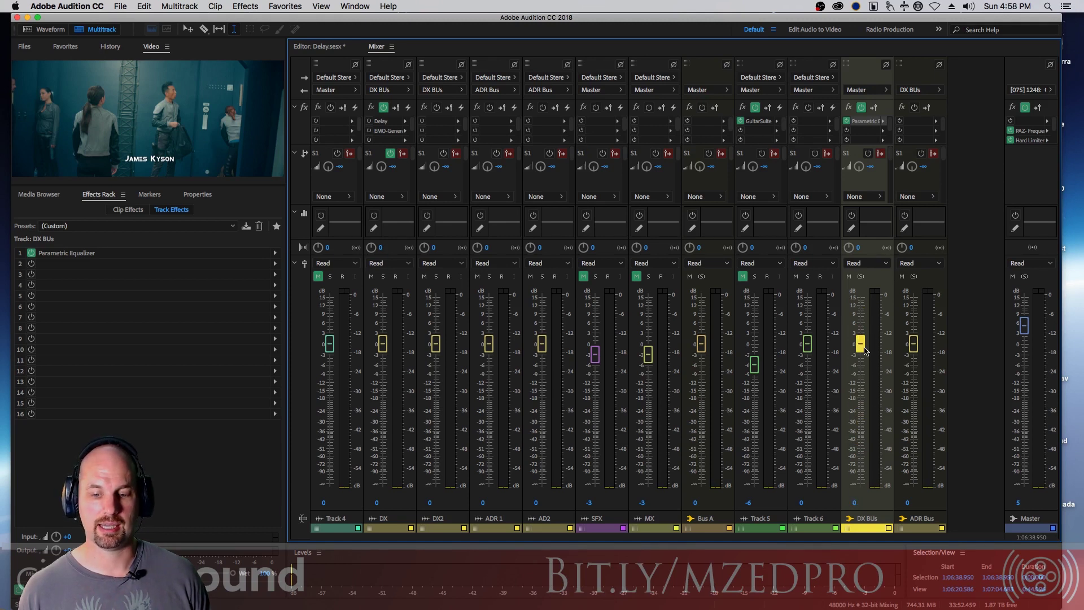
# Add the stereo Aphex Vintage Exciter to the ADR Bus and move its window aside.
pyautogui.click(936, 125)
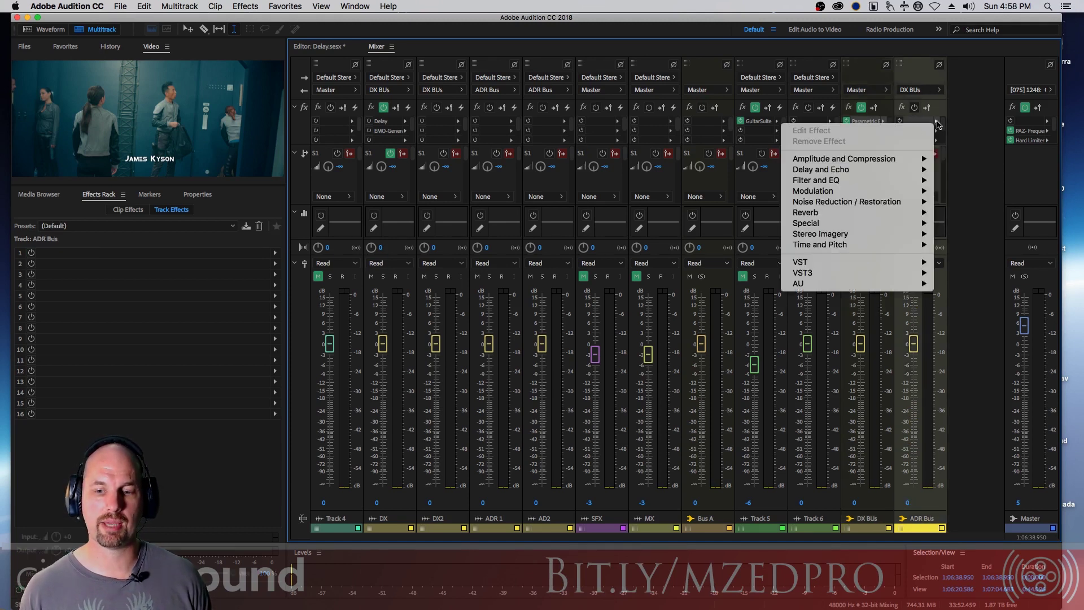
pyautogui.moveTo(872, 282)
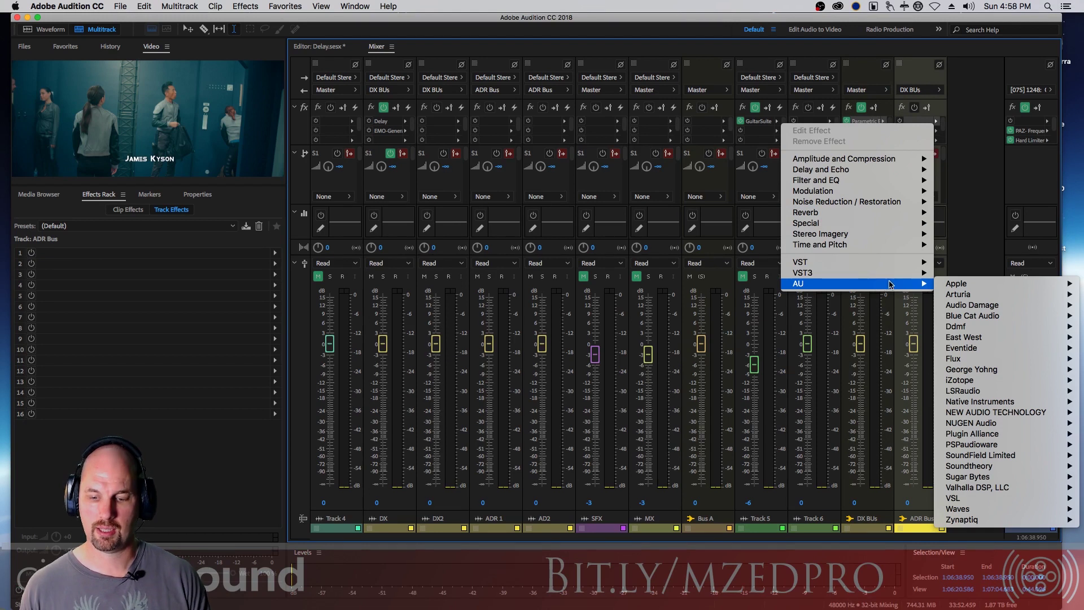
pyautogui.moveTo(1014, 511)
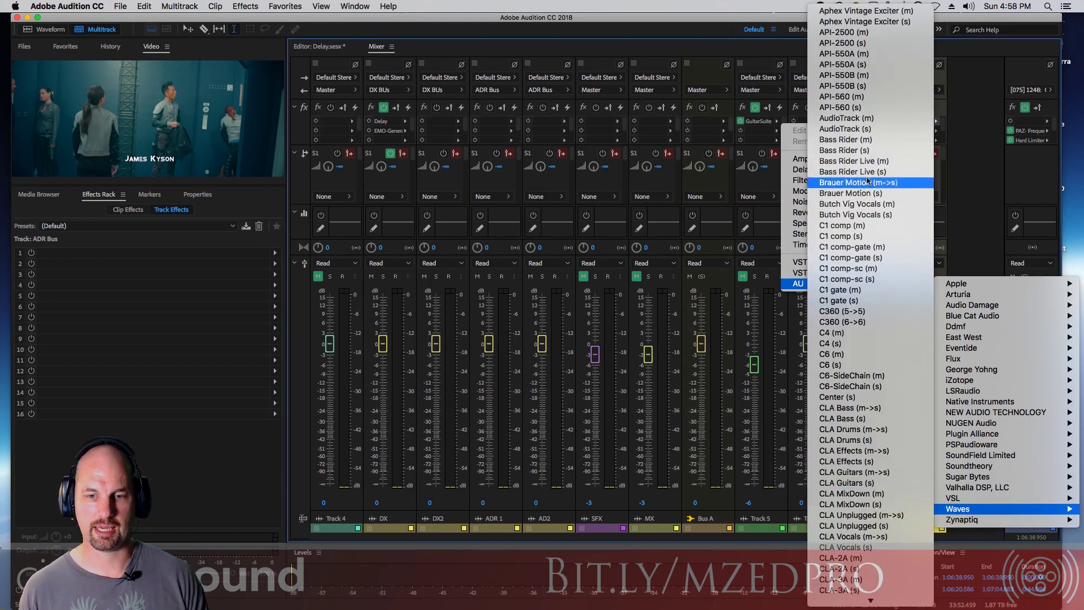
pyautogui.click(895, 24)
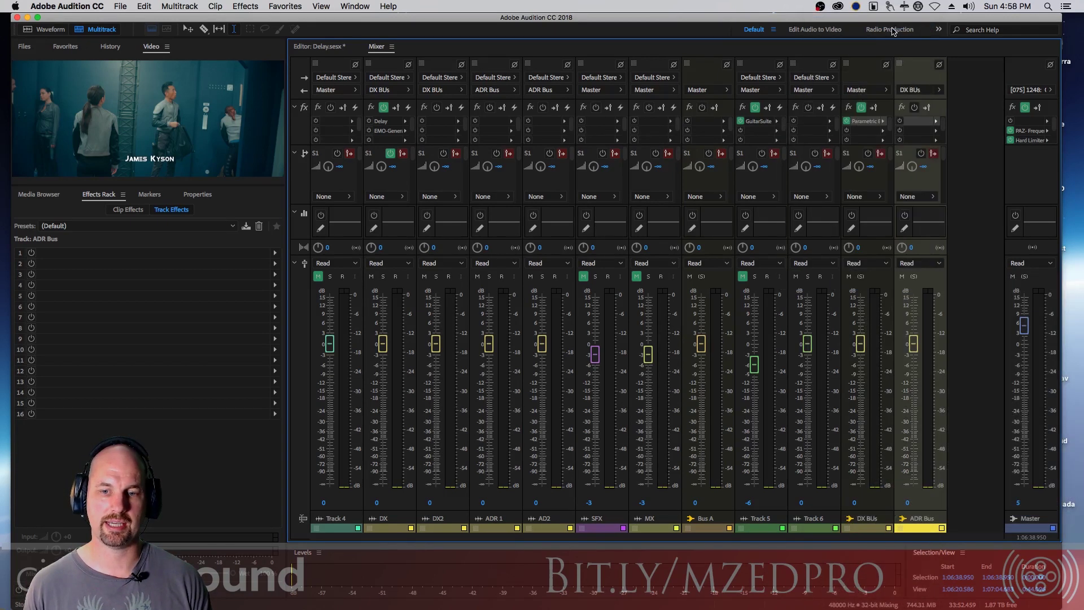
pyautogui.moveTo(679, 185); pyautogui.dragTo(741, 90)
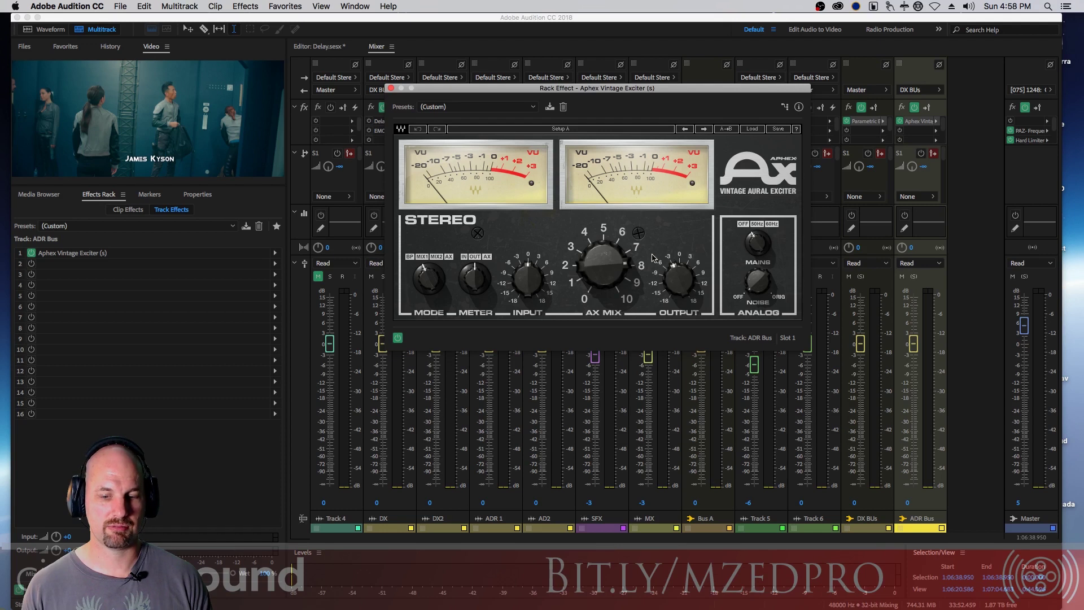
# Set the exciter's noise to Orig, lower AX MIX slightly, and start playback.
pyautogui.click(756, 279)
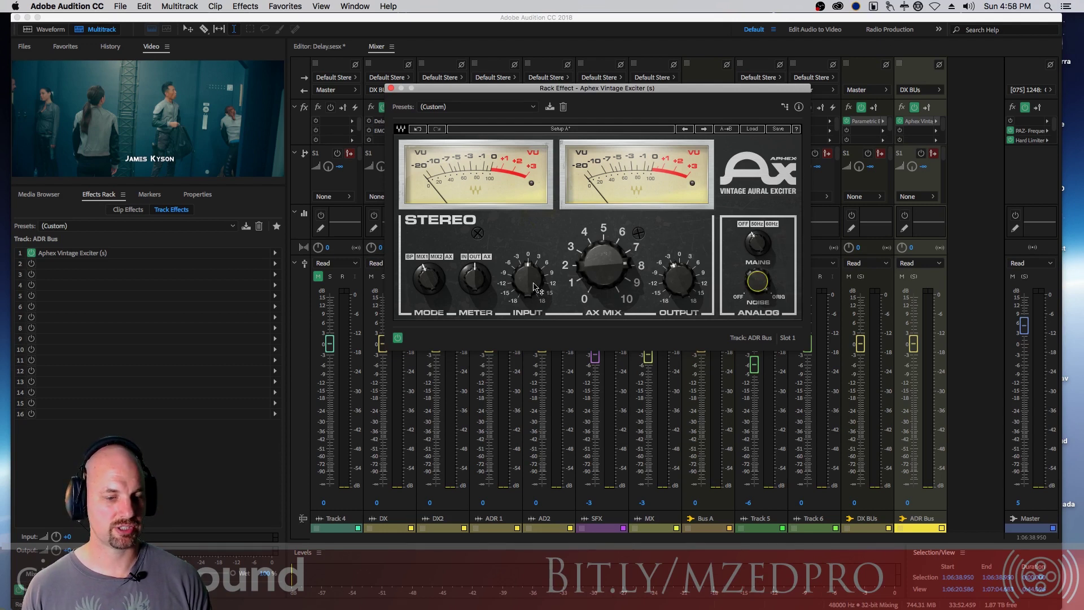
pyautogui.moveTo(531, 288)
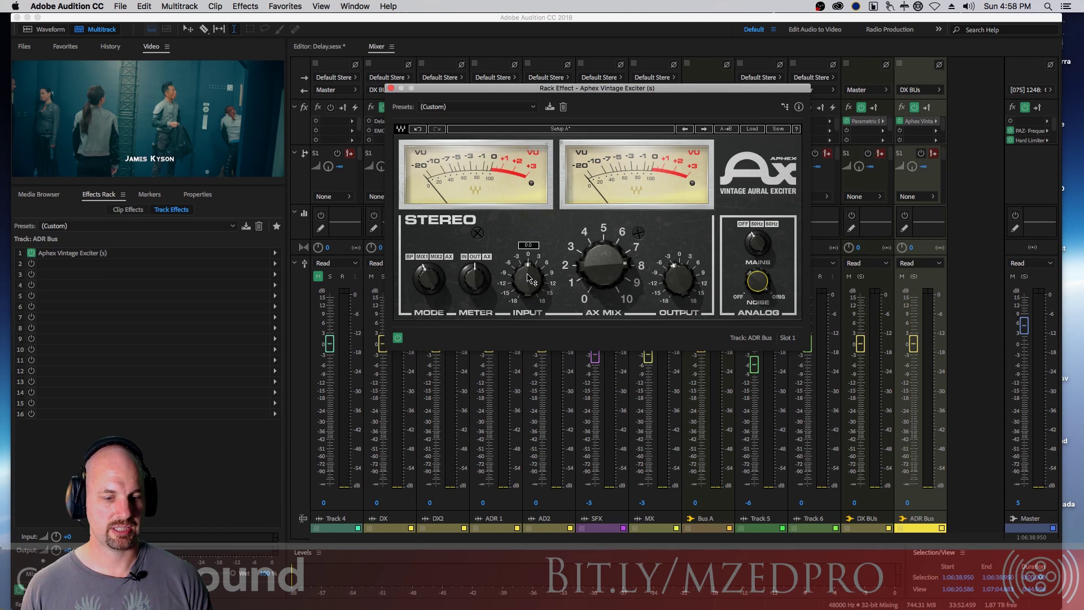
pyautogui.click(602, 261)
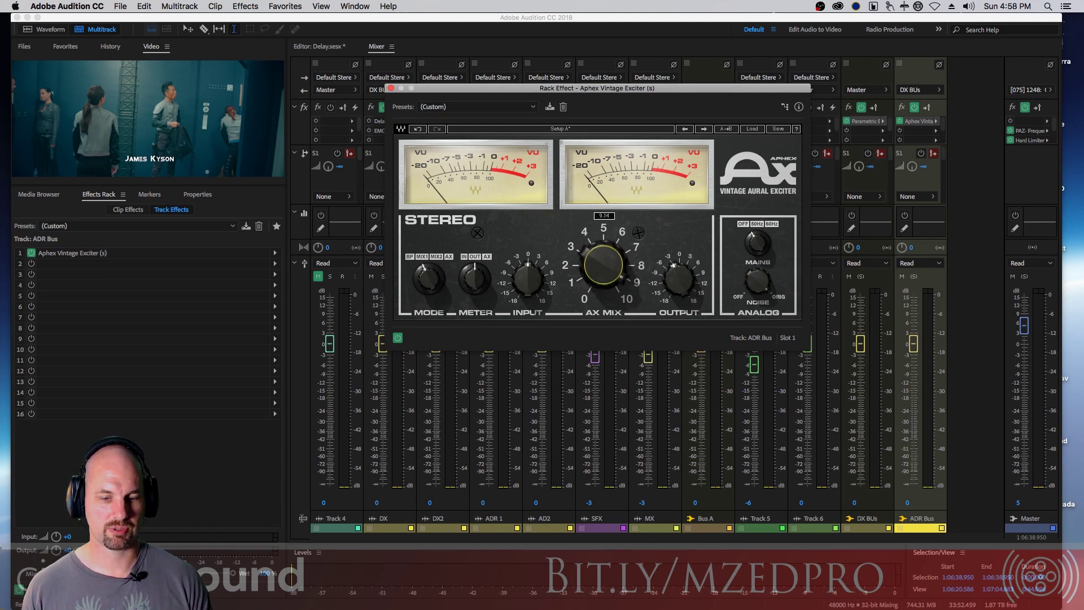
pyautogui.moveTo(623, 278); pyautogui.dragTo(590, 269)
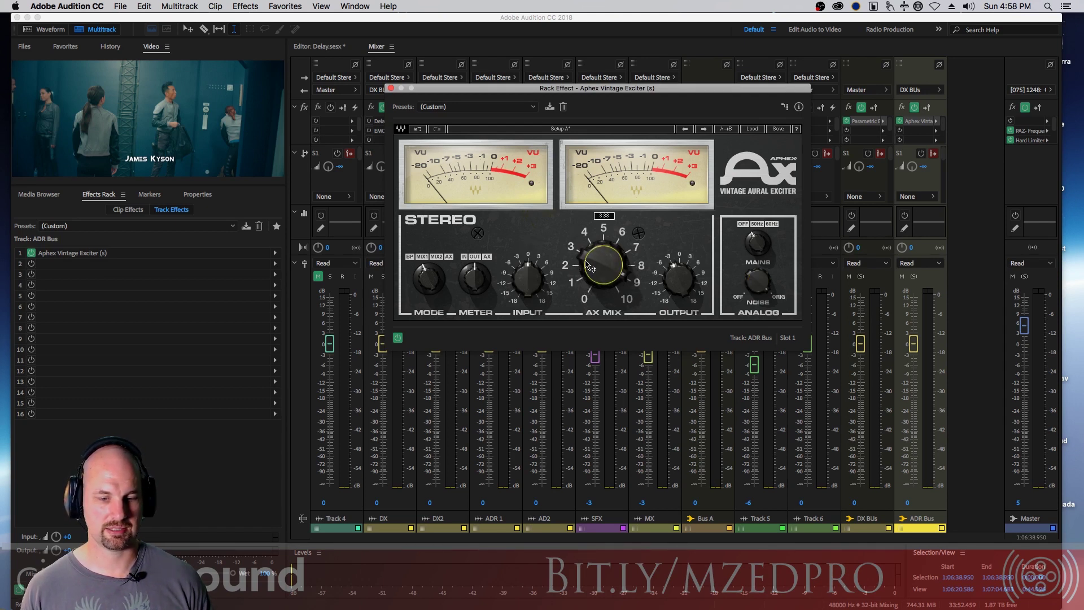
pyautogui.press('space')
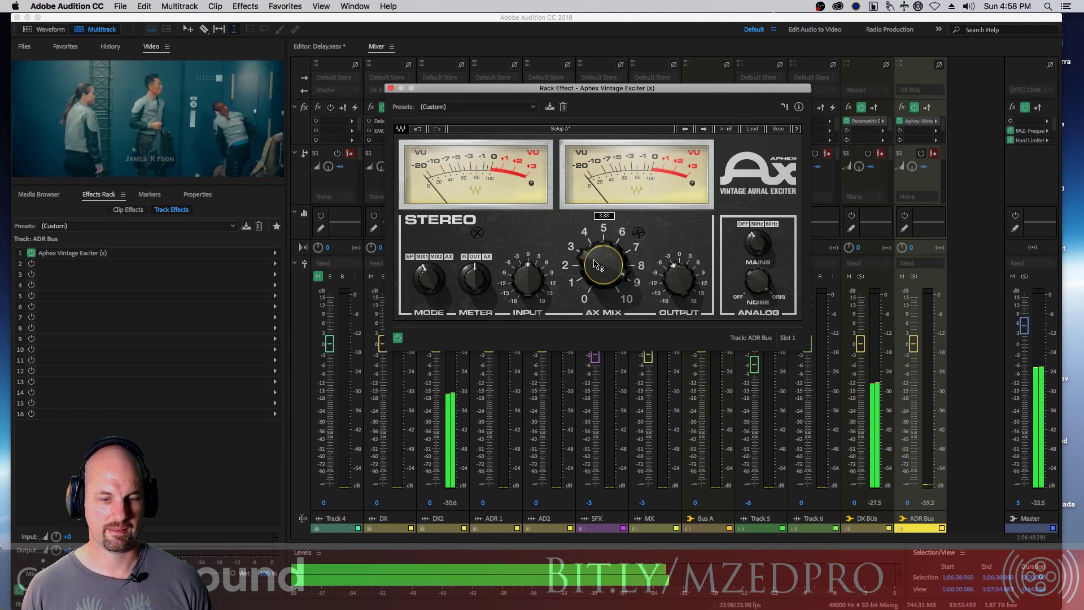
# Bring the exciter's AX MIX down to about 7 while listening, then stop playback.
pyautogui.moveTo(592, 261); pyautogui.dragTo(591, 242)
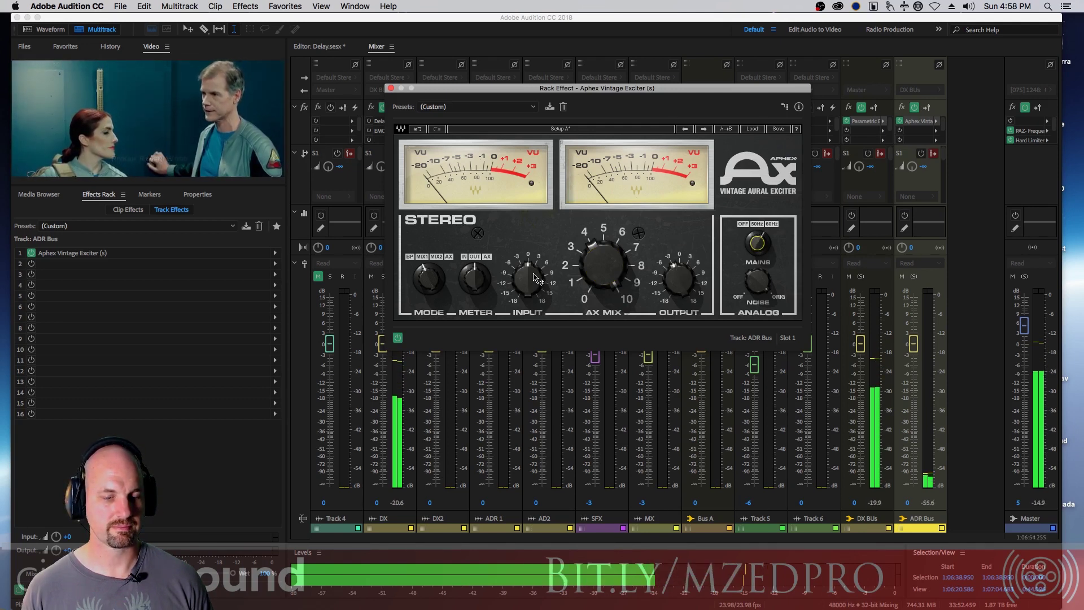
pyautogui.moveTo(603, 265)
pyautogui.mouseDown()
pyautogui.moveTo(602, 252)
pyautogui.moveTo(592, 257)
pyautogui.mouseUp()
pyautogui.press('space')
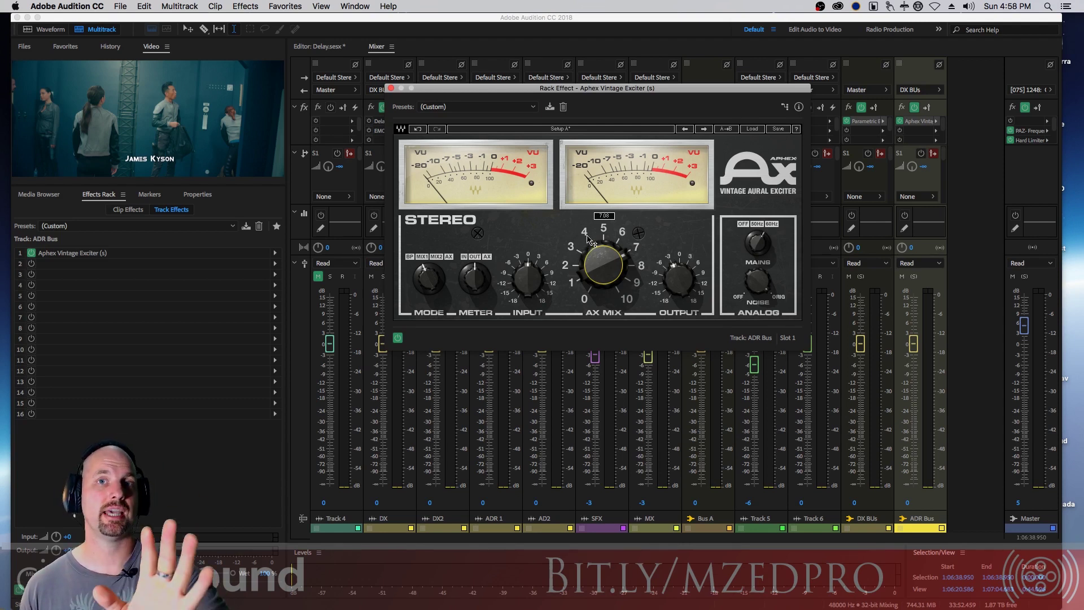
pyautogui.moveTo(913, 344); pyautogui.dragTo(923, 321)
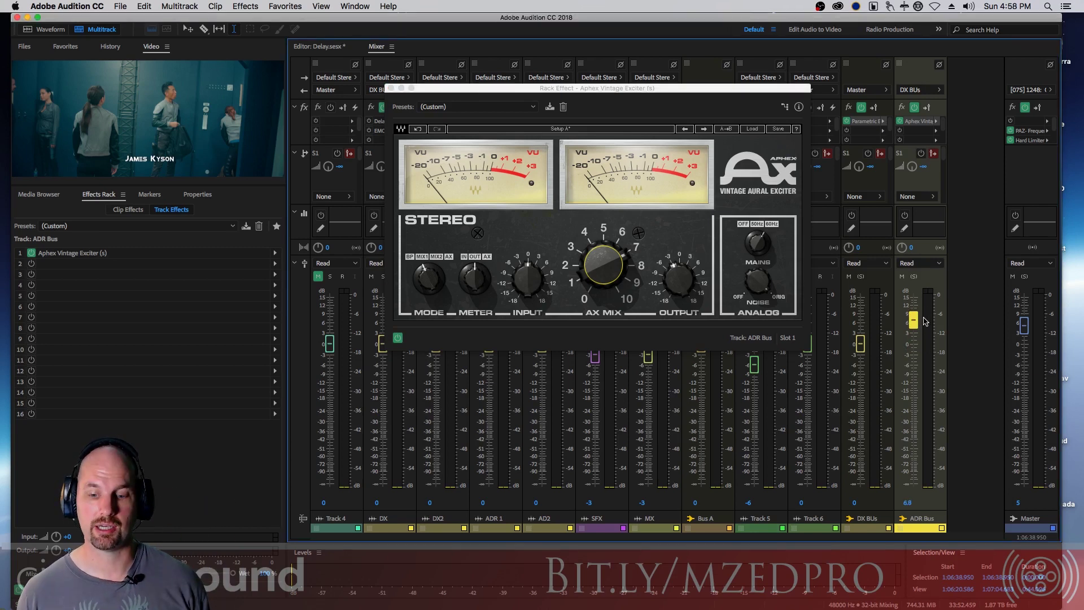
pyautogui.keyDown('alt'); pyautogui.click(917, 324); pyautogui.keyUp('alt')
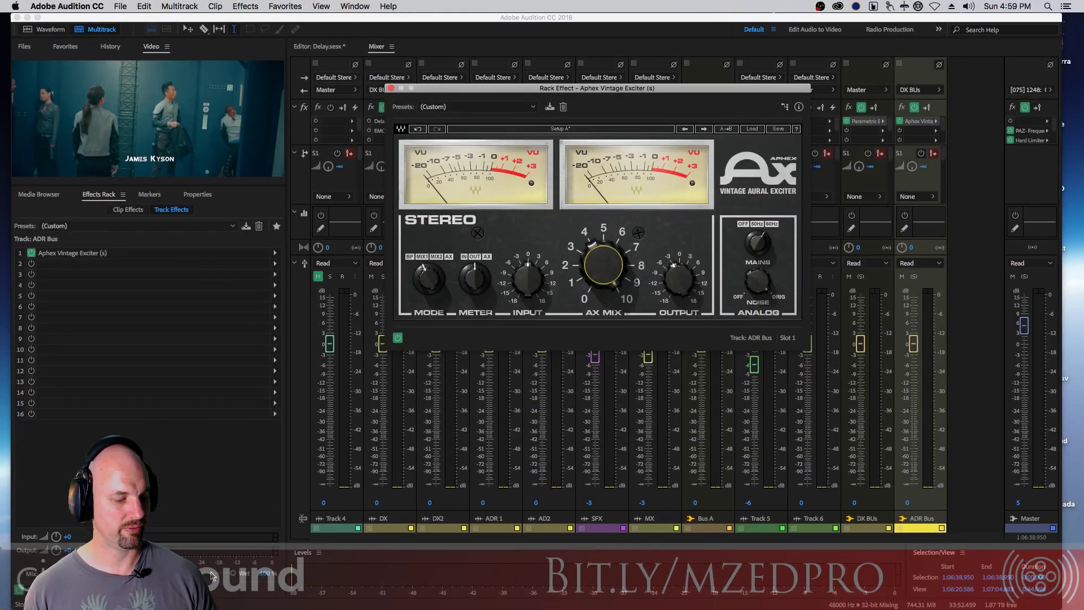
pyautogui.click(231, 575)
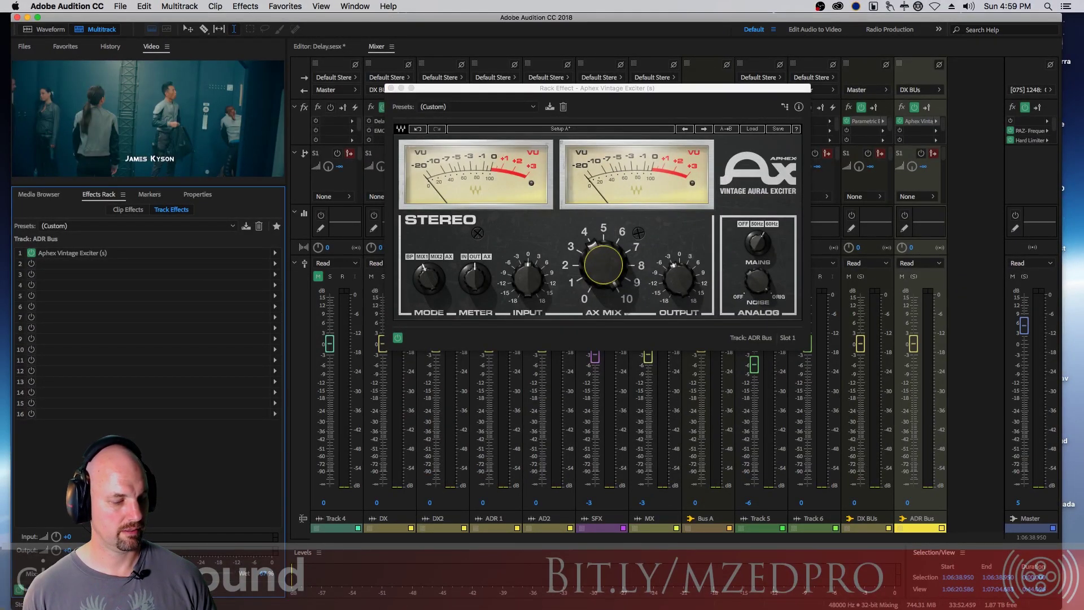
pyautogui.press('space')
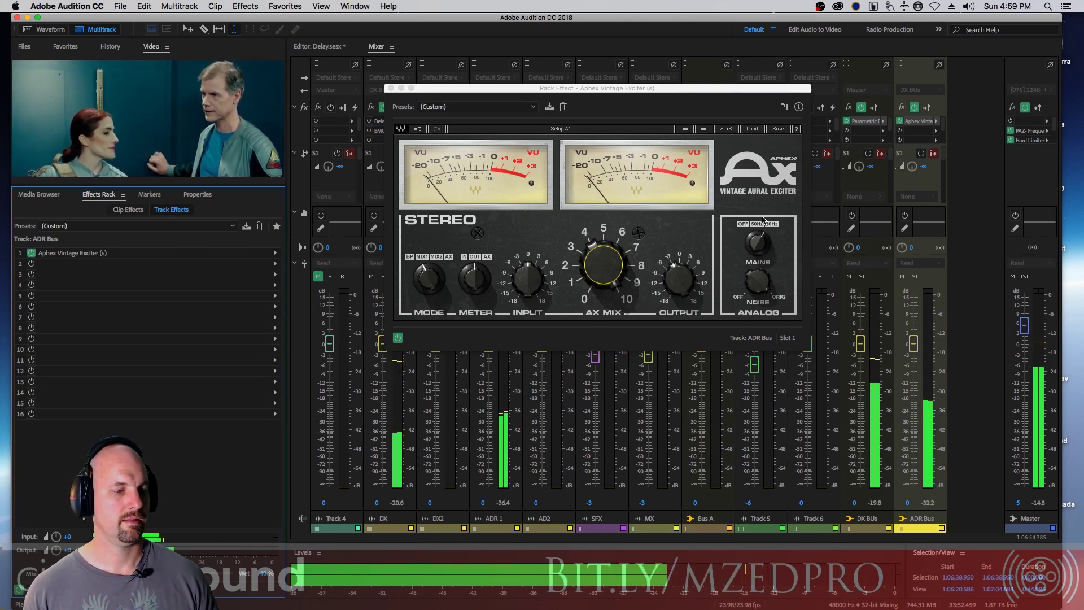
pyautogui.press('space')
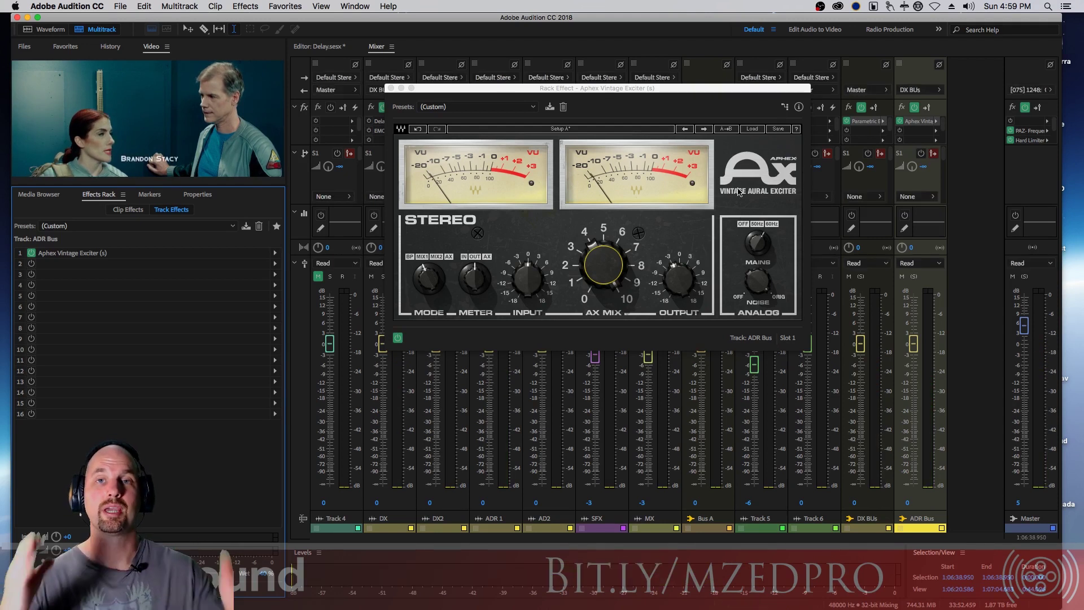